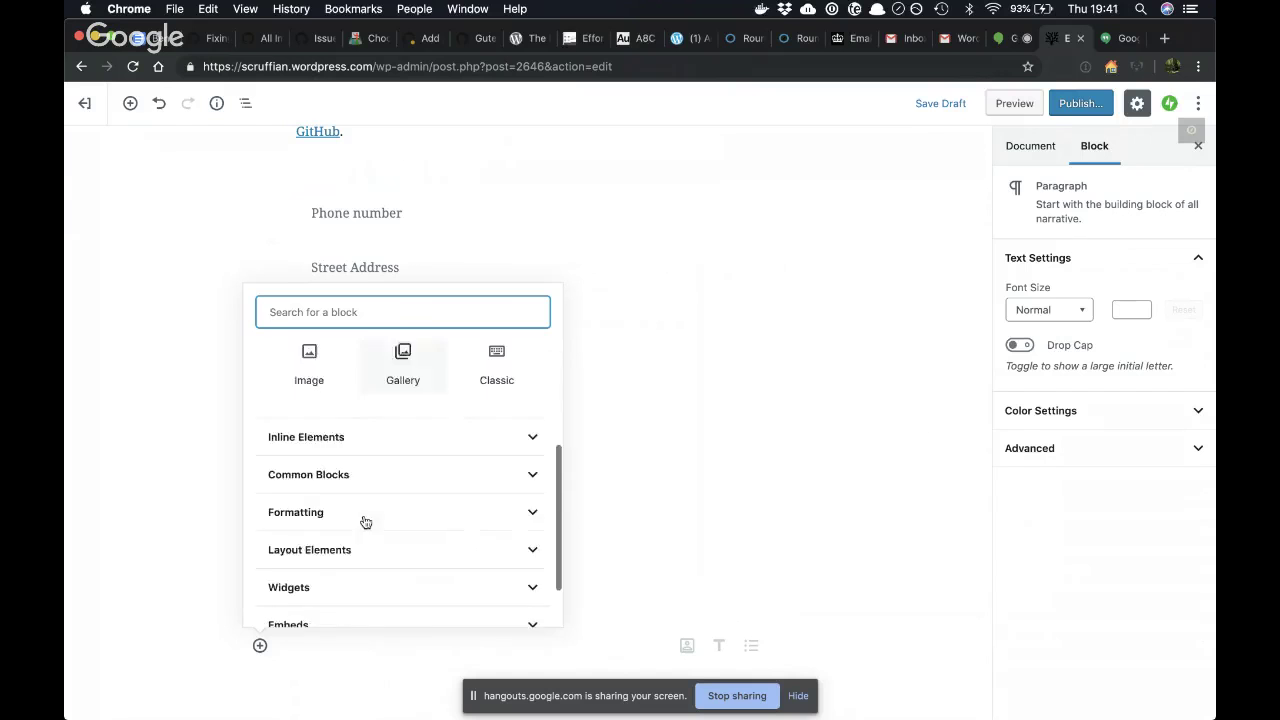
- Insert a Jetpack Form block from the inserter's Jetpack group
{"action": "left_click", "coordinate": [343, 600]}
{"action": "scroll", "coordinate": [346, 606], "scroll_direction": "down", "scroll_amount": 1}
{"action": "scroll", "coordinate": [347, 600], "scroll_direction": "up", "scroll_amount": 1}
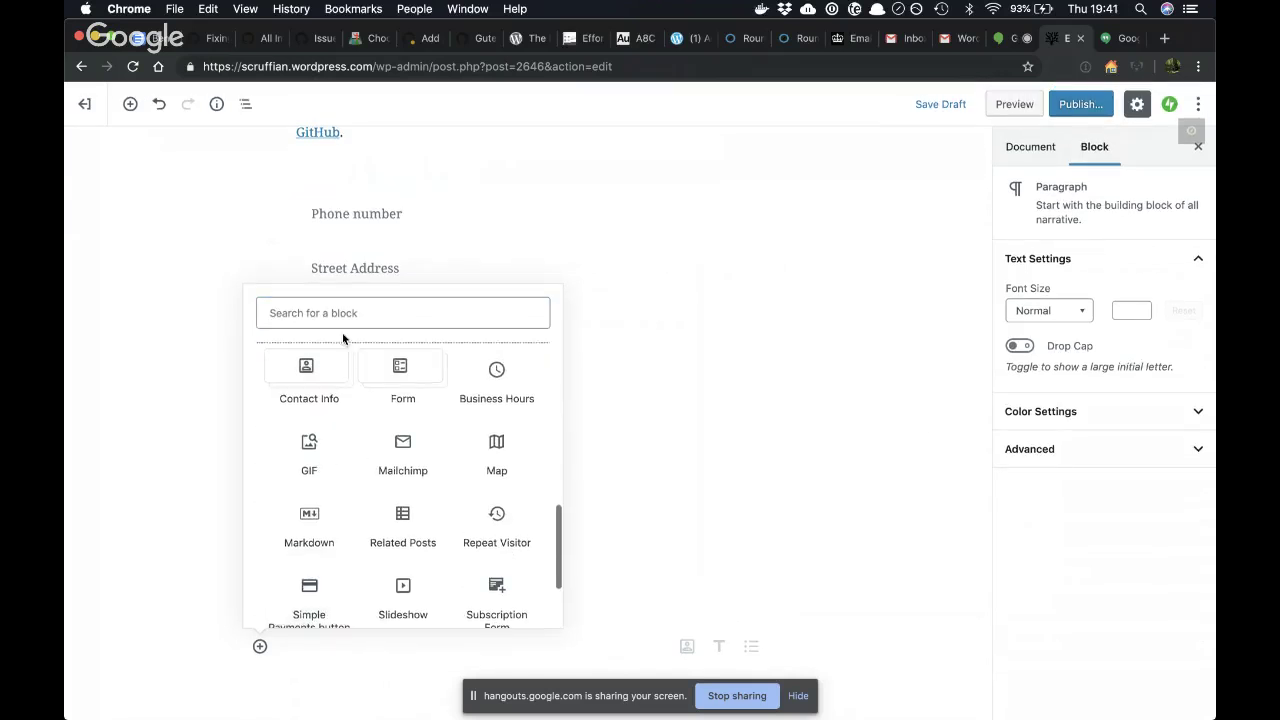
{"action": "left_click", "coordinate": [405, 380]}
- Enter the owner's notification email and subject 'asdfadsfsa', then add the form with default fields
{"action": "type", "text": ";e"}
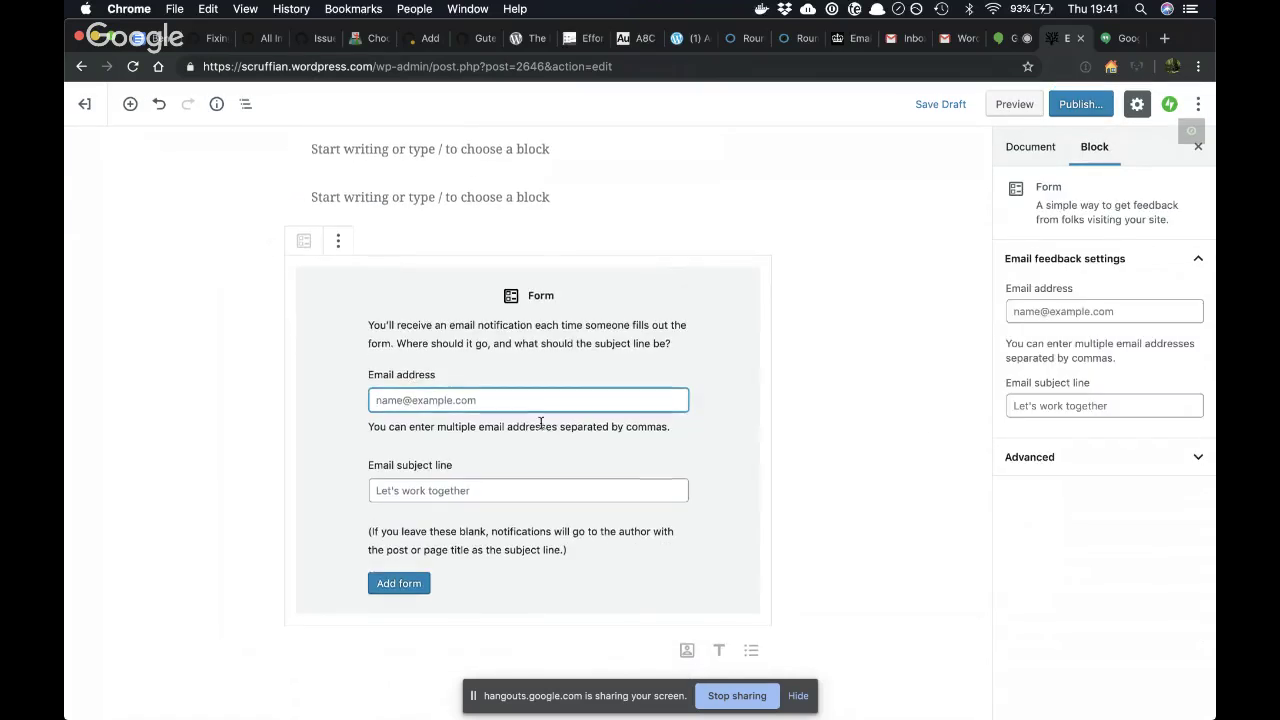
{"action": "key", "text": "BackSpace"}
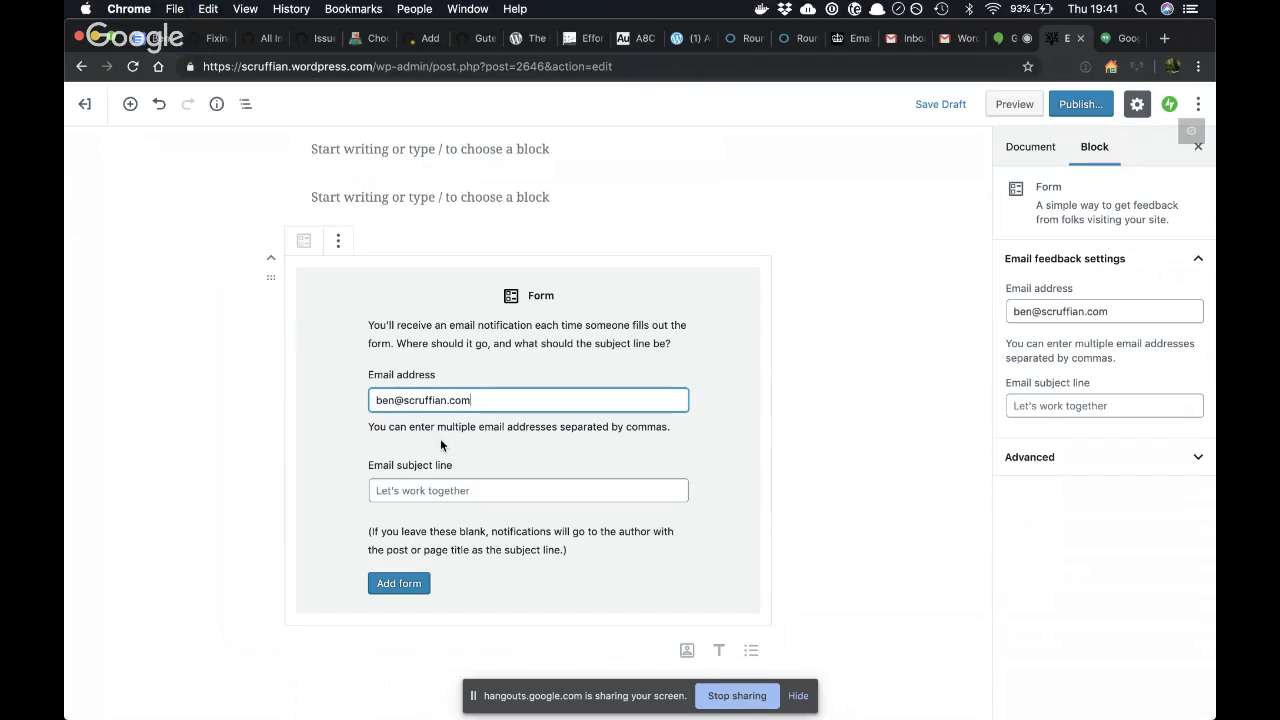
{"action": "left_click", "coordinate": [449, 494]}
{"action": "type", "text": "asdfadsfsa"}
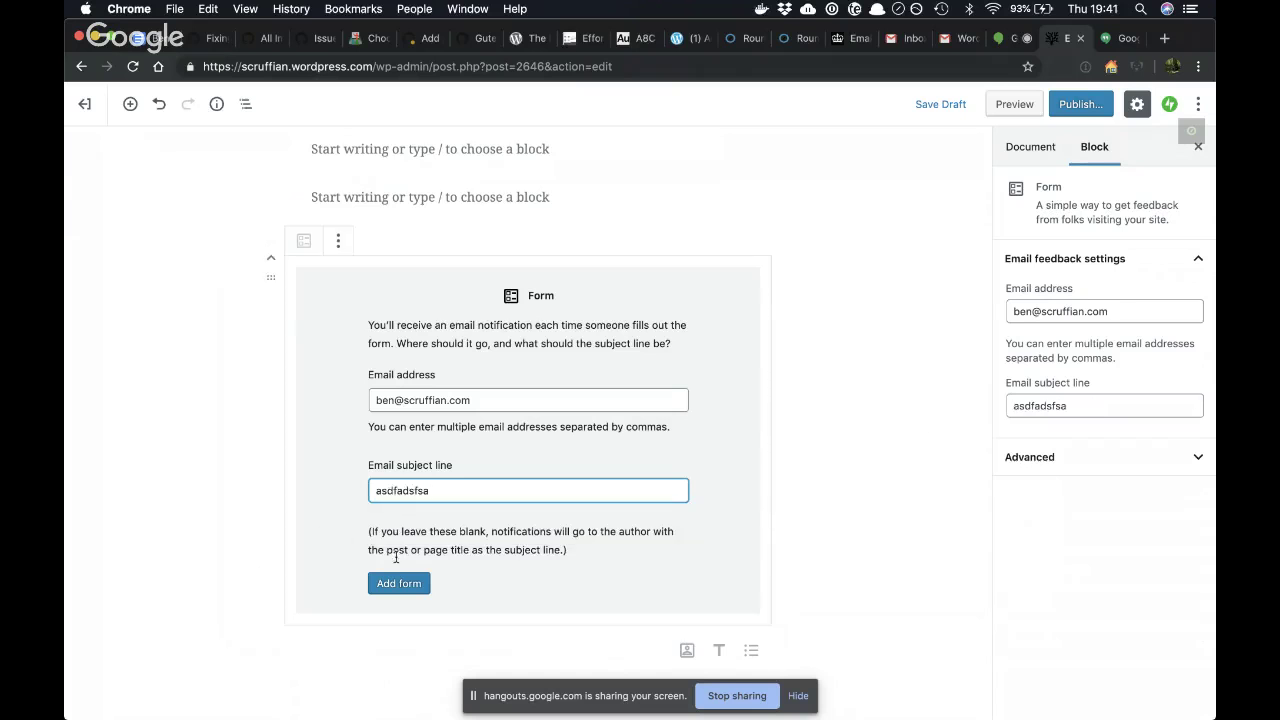
{"action": "left_click", "coordinate": [405, 582]}
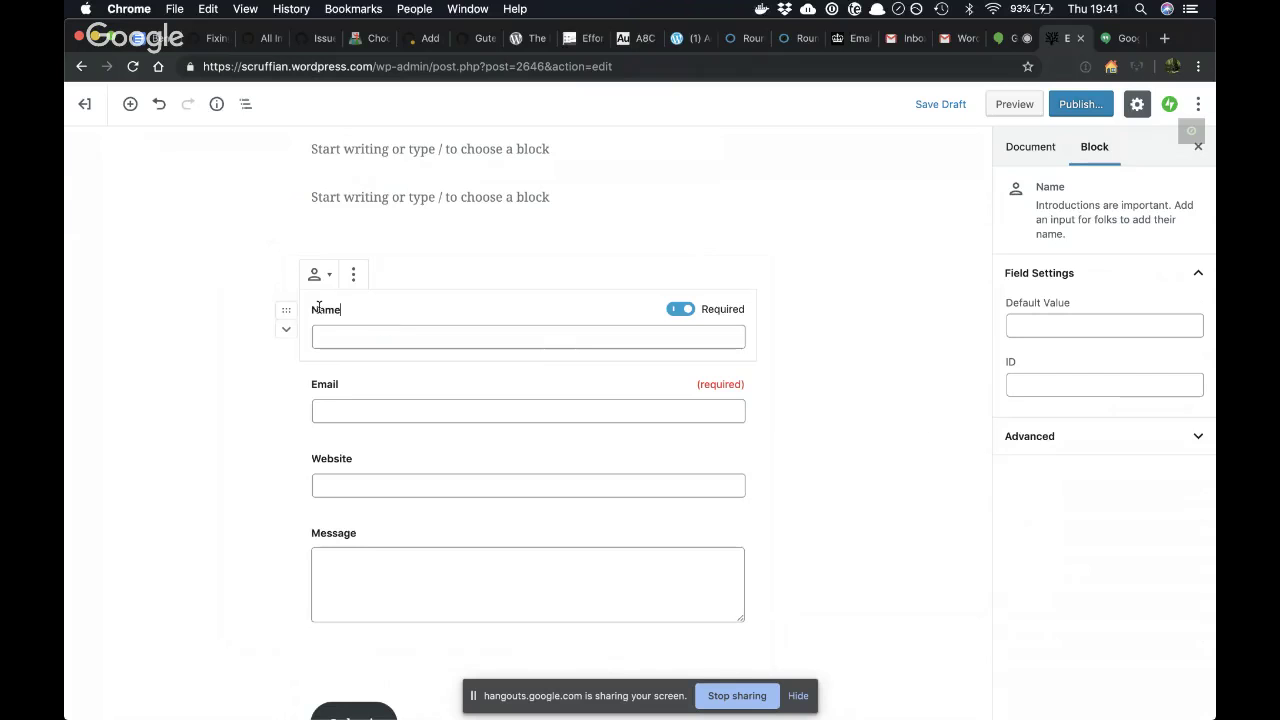
- Edit the field labels, changing the Message label to 'Send Me A Message'
{"action": "key", "text": "super+Left"}
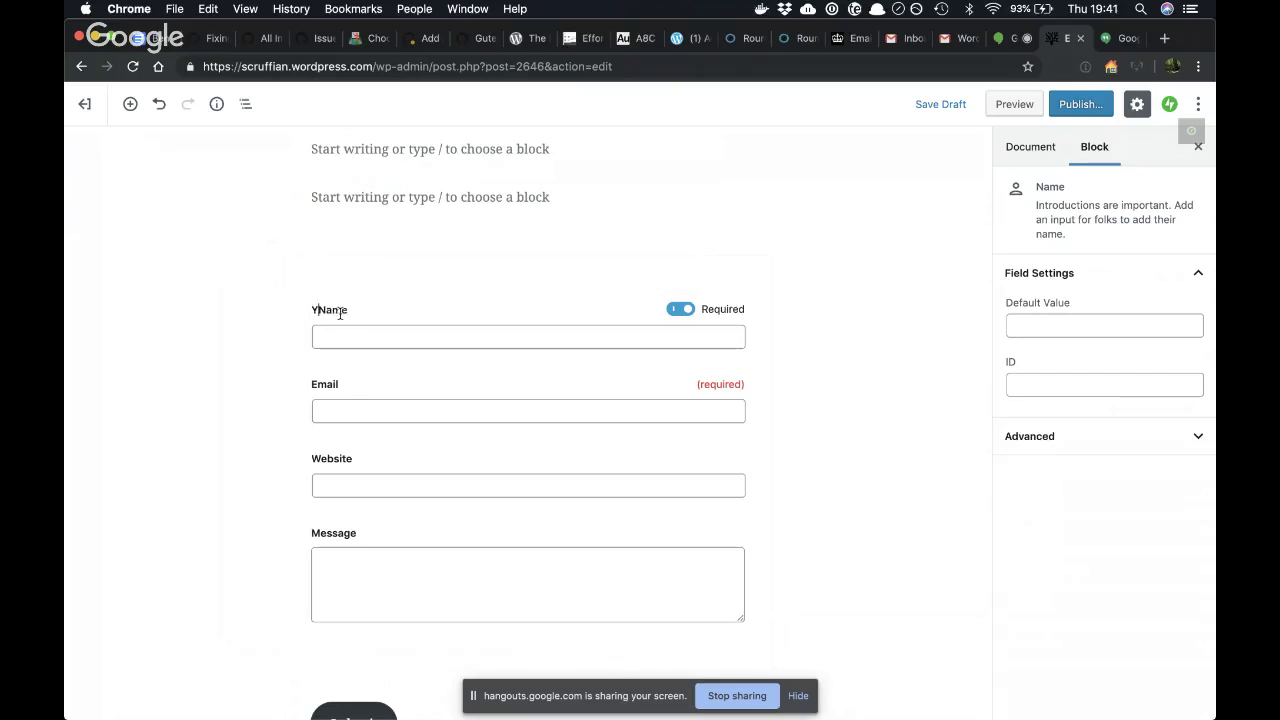
{"action": "left_click", "coordinate": [313, 384]}
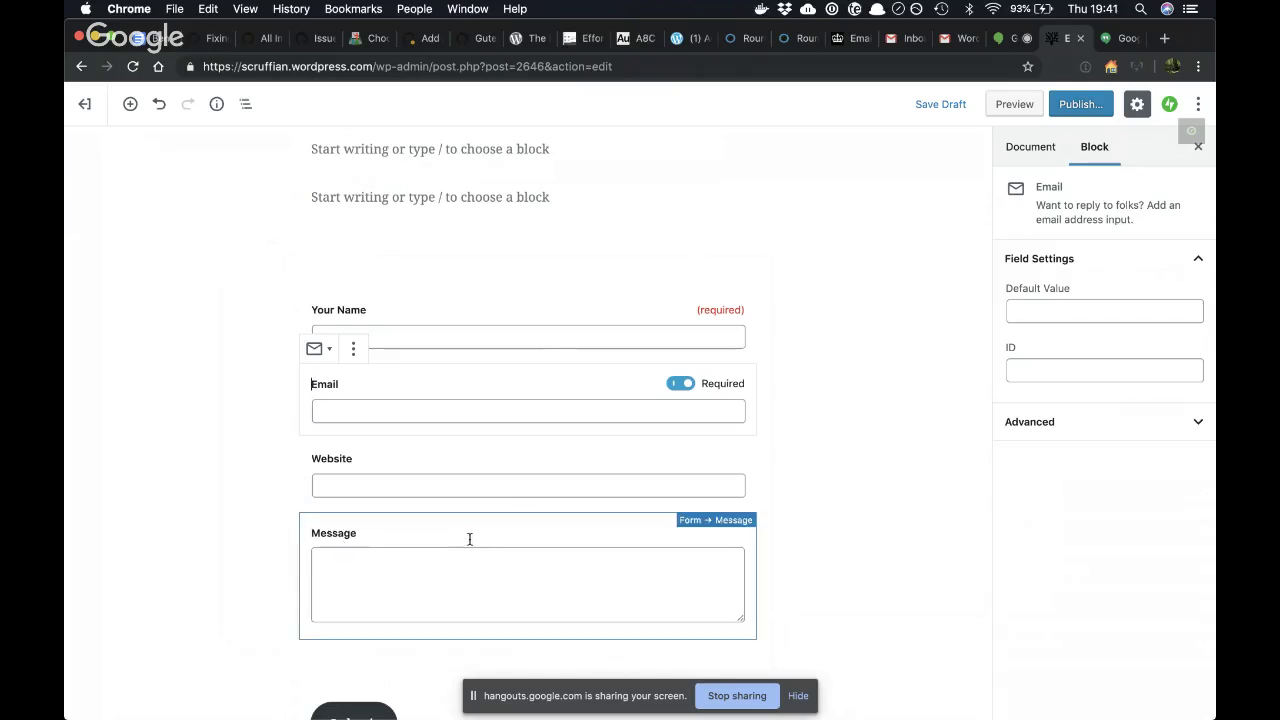
{"action": "left_click", "coordinate": [418, 532]}
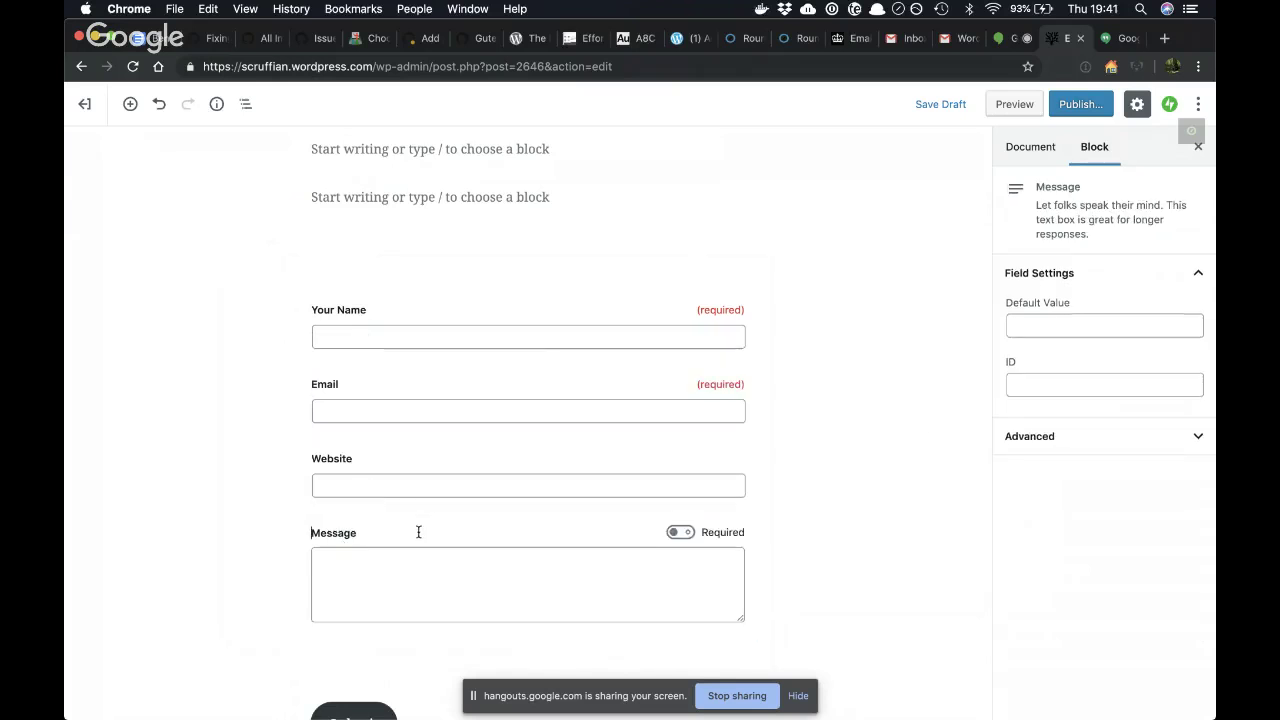
{"action": "type", "text": "Send m"}
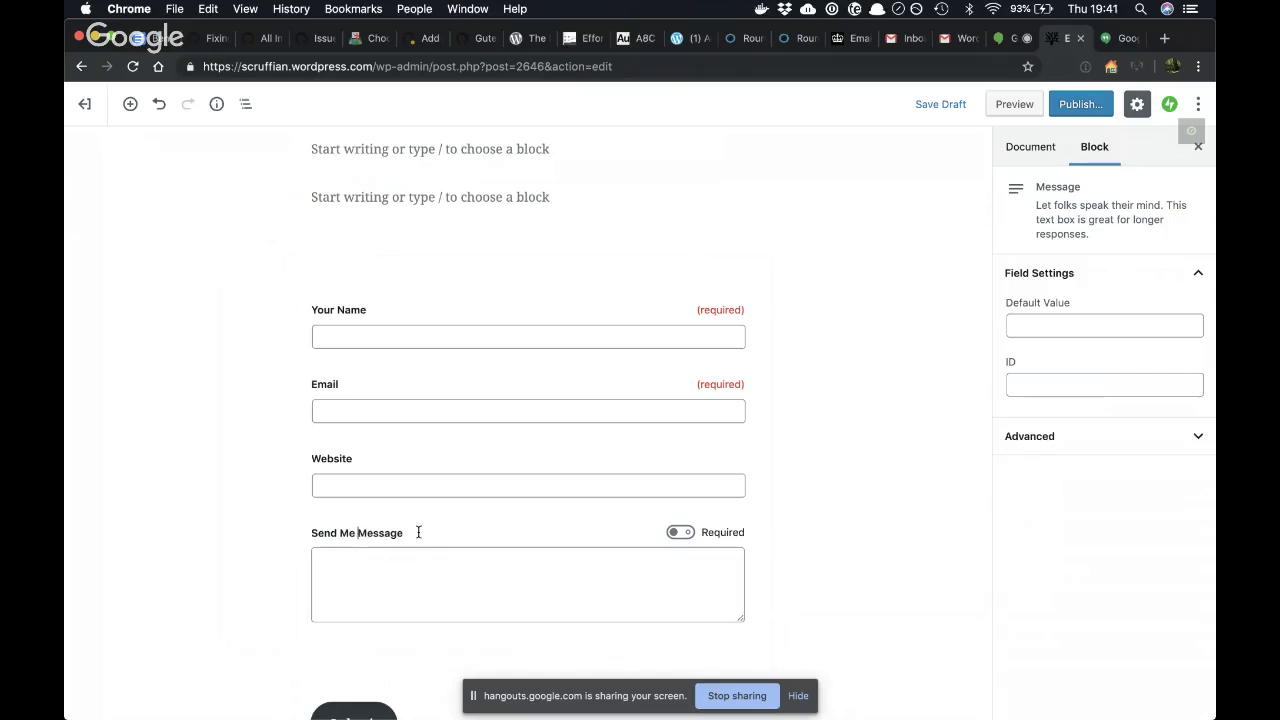
{"action": "type", "text": "e A"}
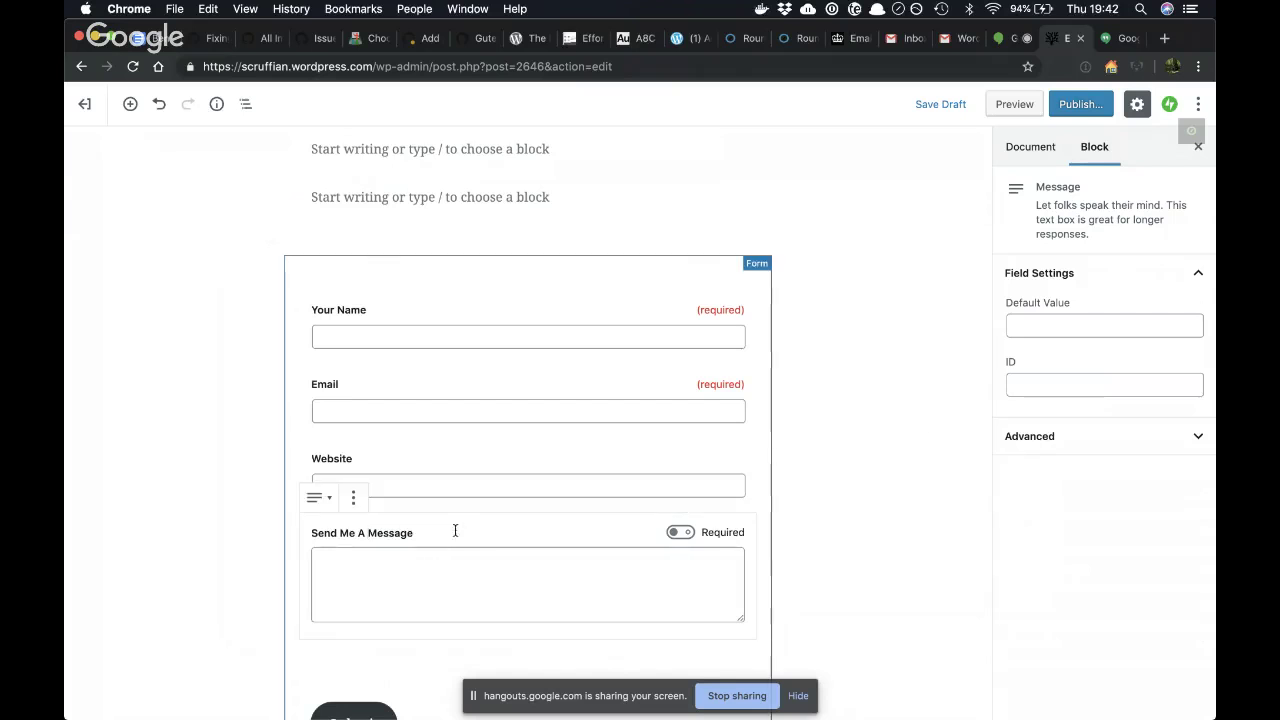
- Select the Email, Your Name and Website field blocks in turn to review them
{"action": "left_click", "coordinate": [486, 407]}
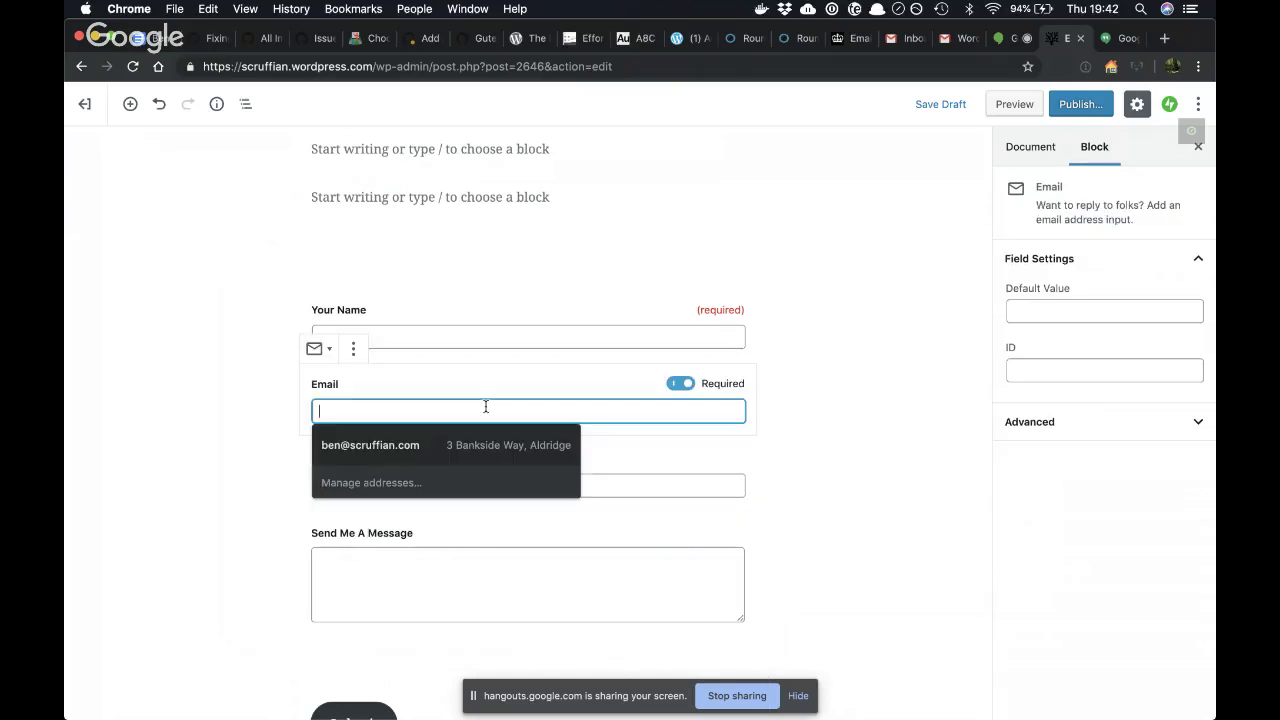
{"action": "left_click", "coordinate": [514, 335]}
{"action": "left_click", "coordinate": [485, 487]}
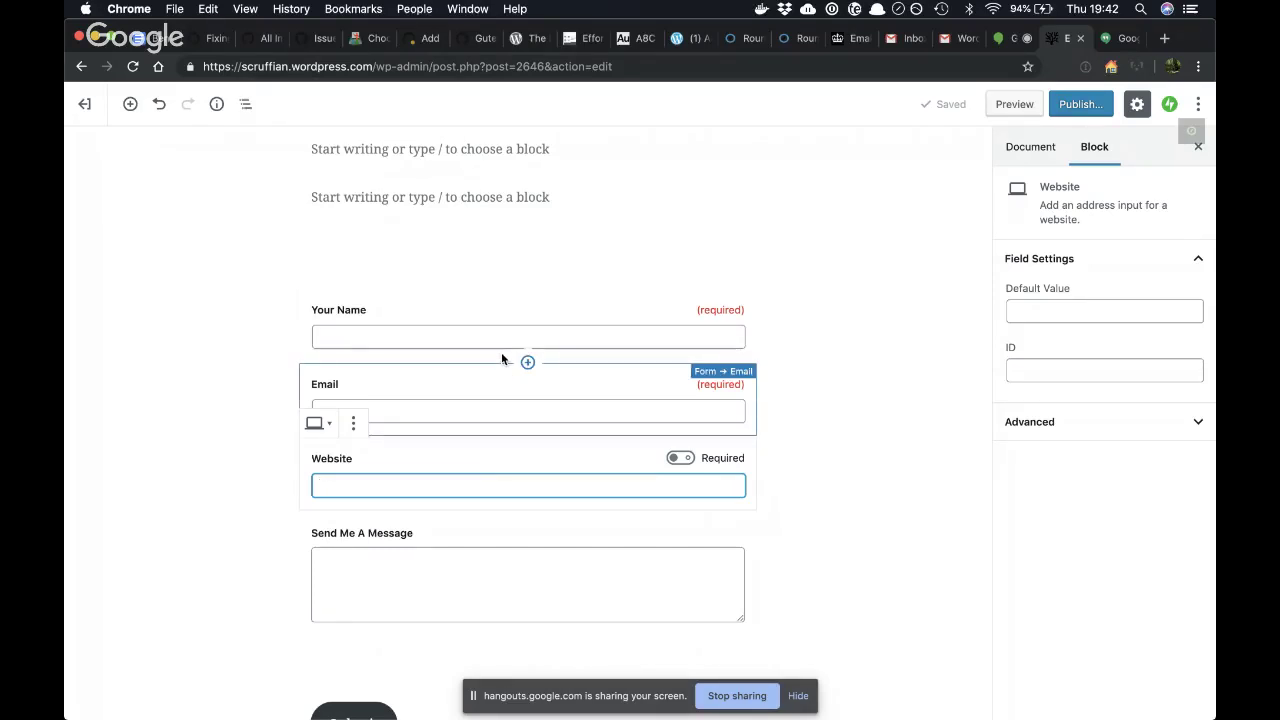
{"action": "left_click", "coordinate": [364, 309]}
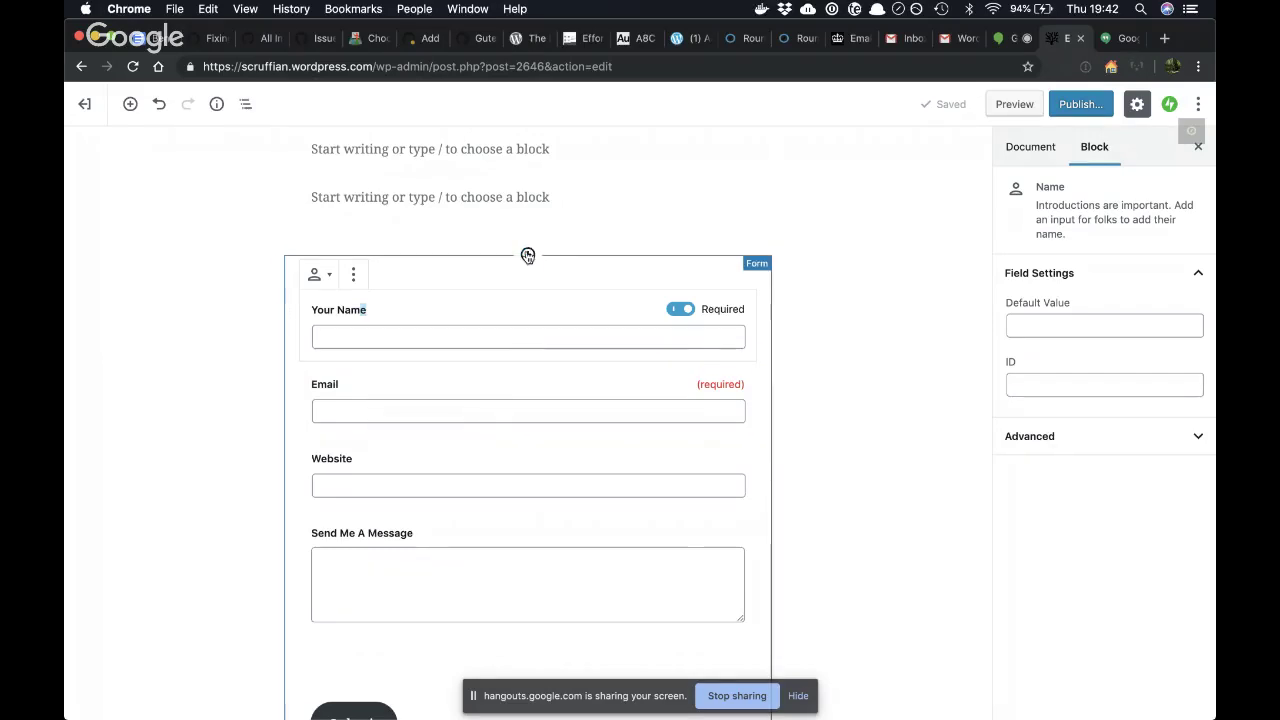
- Add a Jetpack GIF block above the form and search Giphy for 'fish'
{"action": "left_click", "coordinate": [528, 255]}
{"action": "type", "text": "gif"}
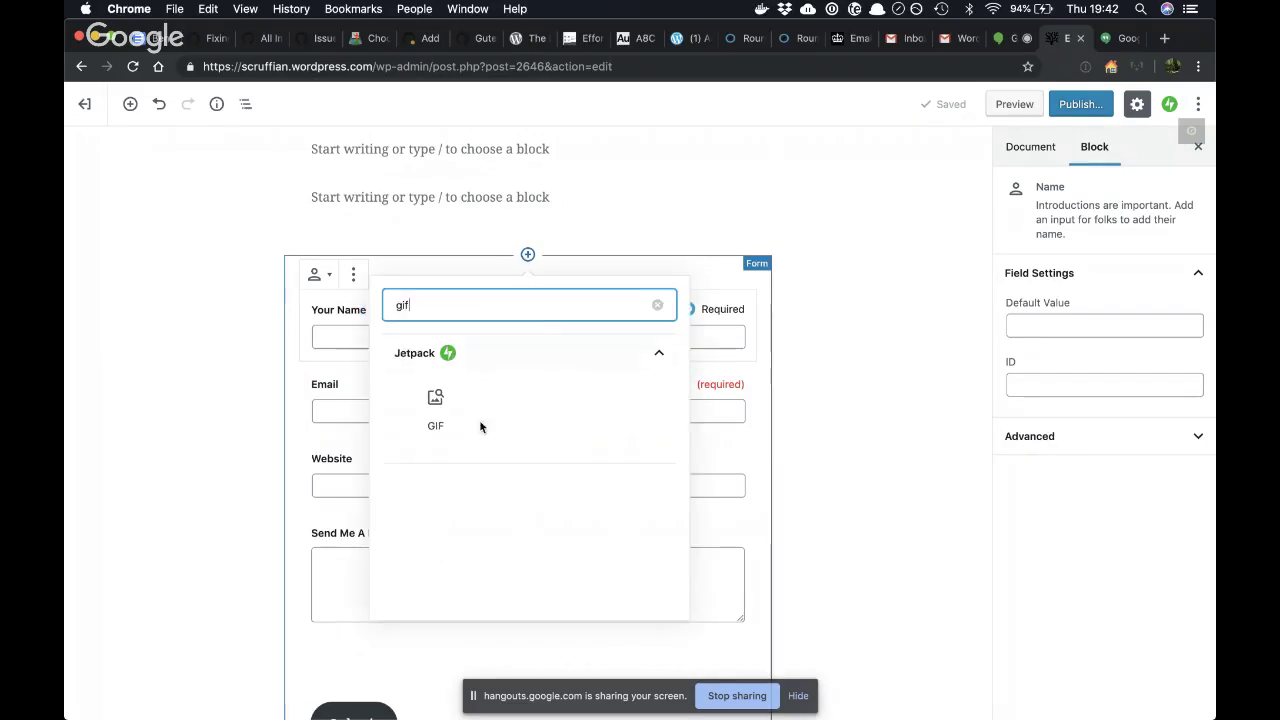
{"action": "left_click", "coordinate": [430, 405]}
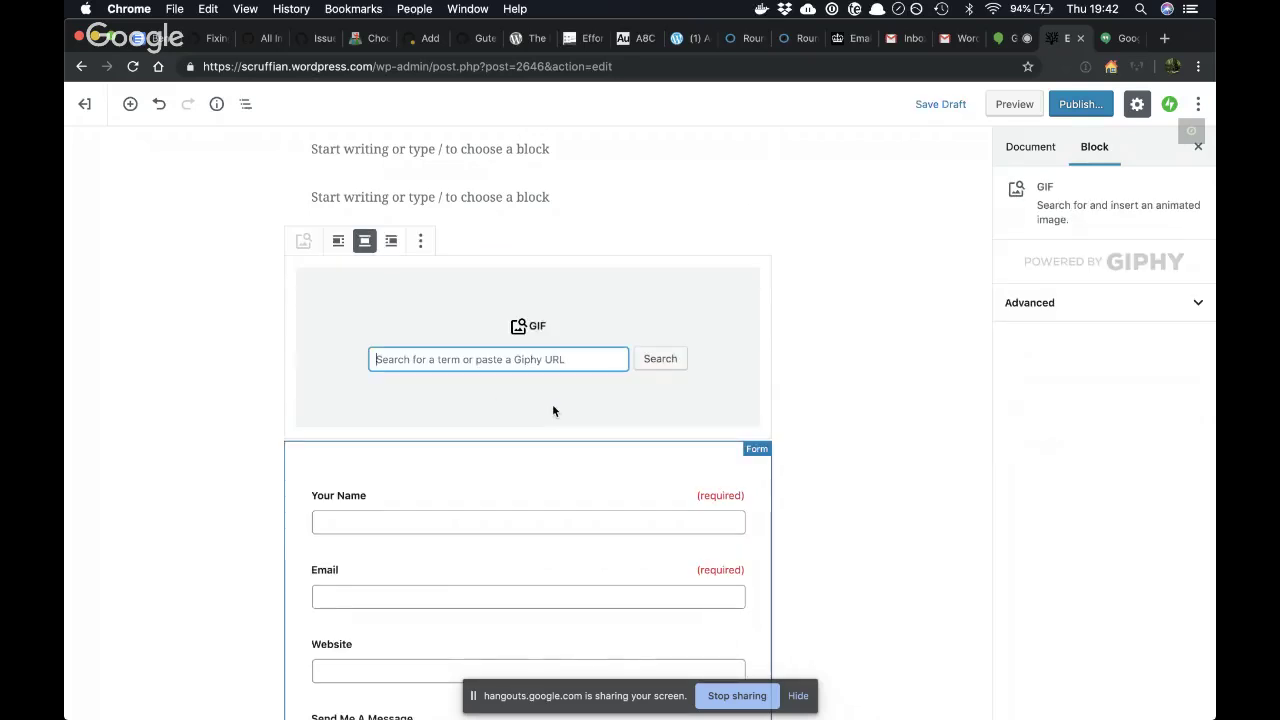
{"action": "type", "text": "asdfad"}
{"action": "key", "text": "super+a"}
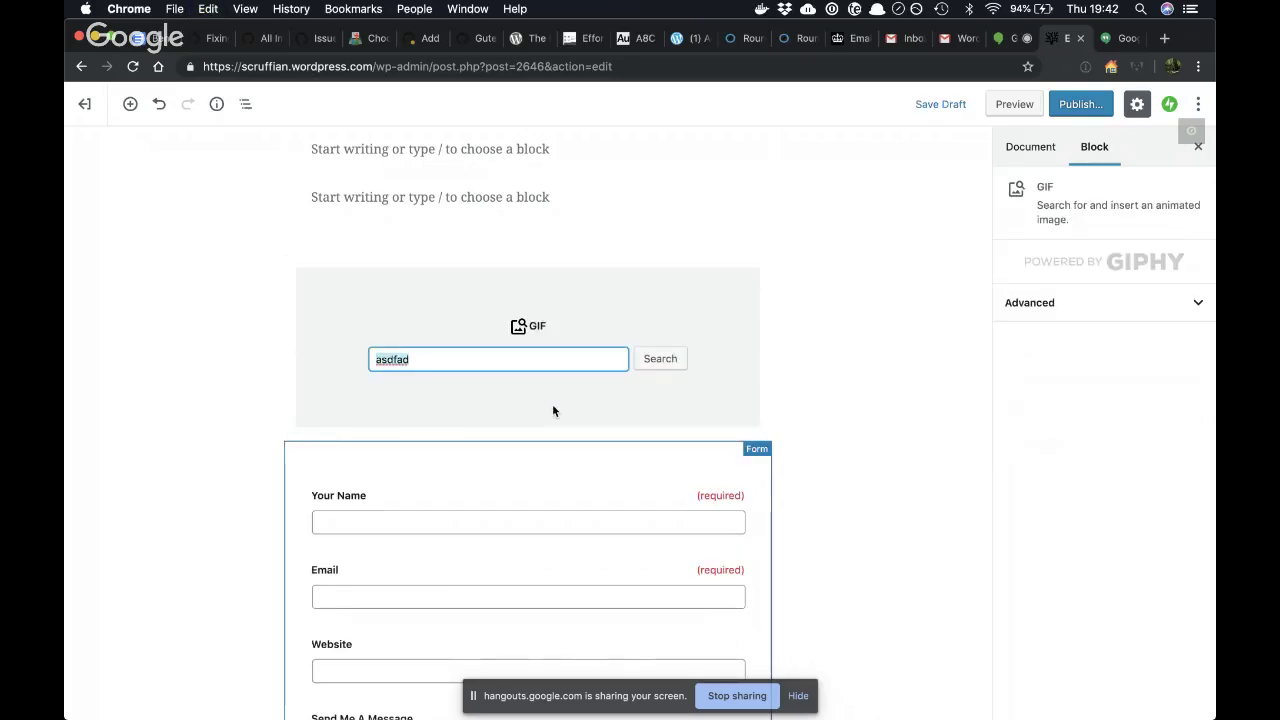
{"action": "type", "text": "fish"}
{"action": "key", "text": "Return"}
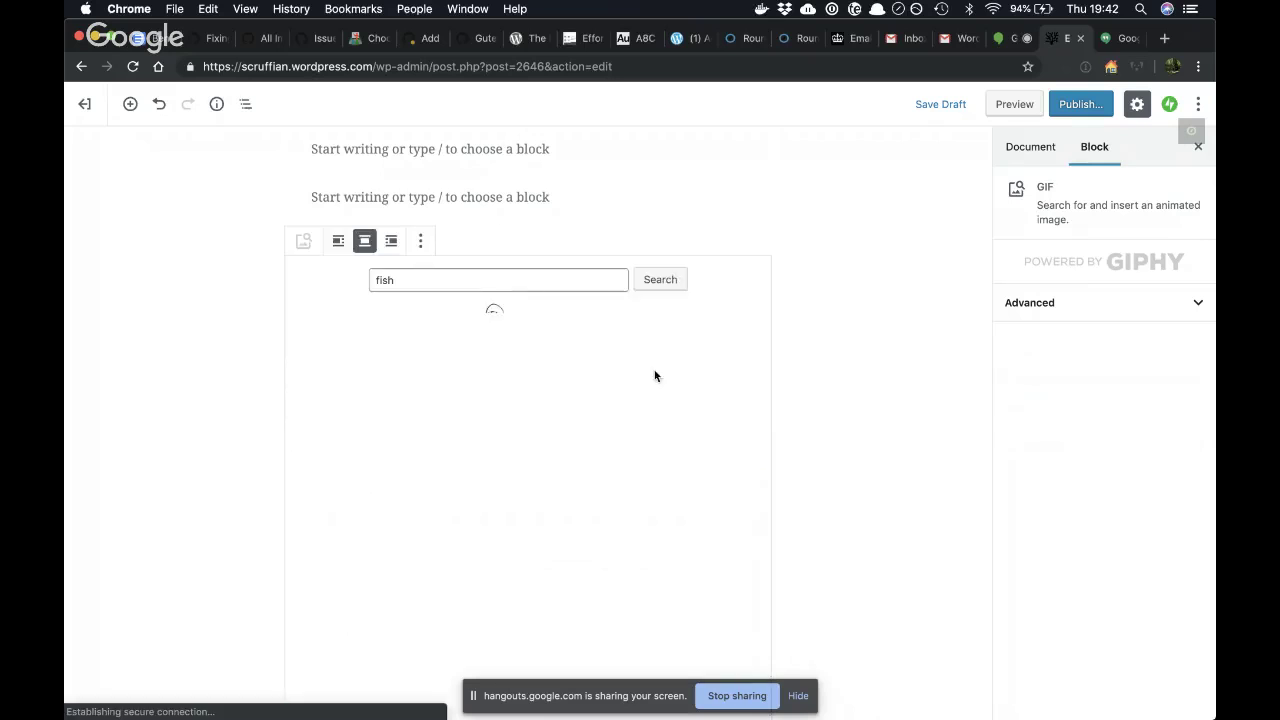
- Preview several fish results and choose the SenorGIF fish clip for the block
{"action": "scroll", "coordinate": [625, 418], "scroll_direction": "down", "scroll_amount": 2}
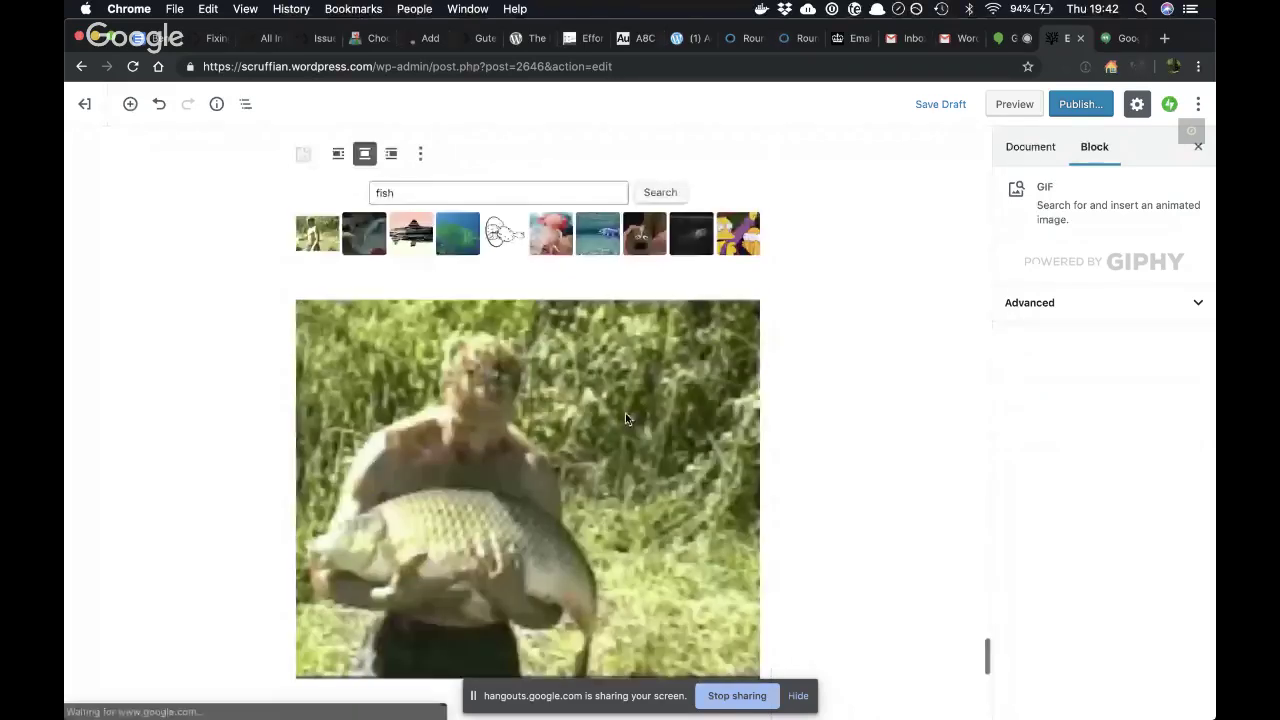
{"action": "scroll", "coordinate": [625, 413], "scroll_direction": "down", "scroll_amount": 3}
{"action": "scroll", "coordinate": [625, 413], "scroll_direction": "up", "scroll_amount": 2}
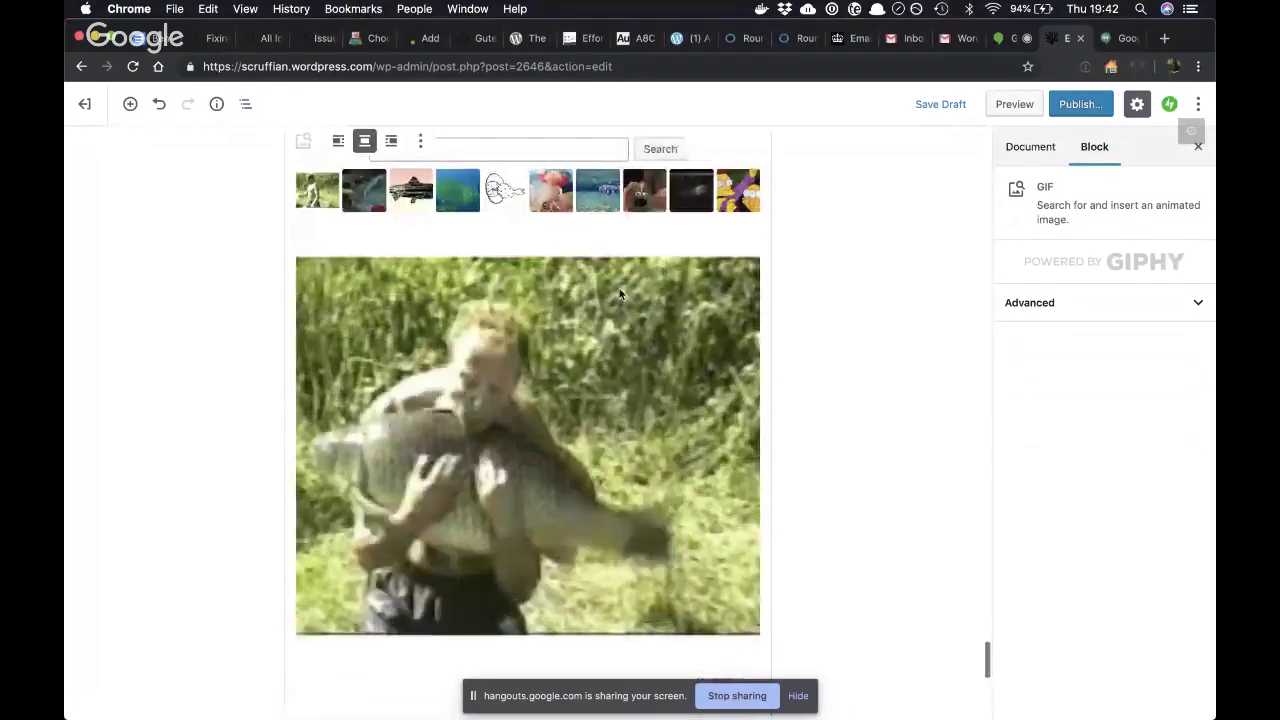
{"action": "left_click", "coordinate": [470, 205]}
{"action": "scroll", "coordinate": [469, 209], "scroll_direction": "up", "scroll_amount": 2}
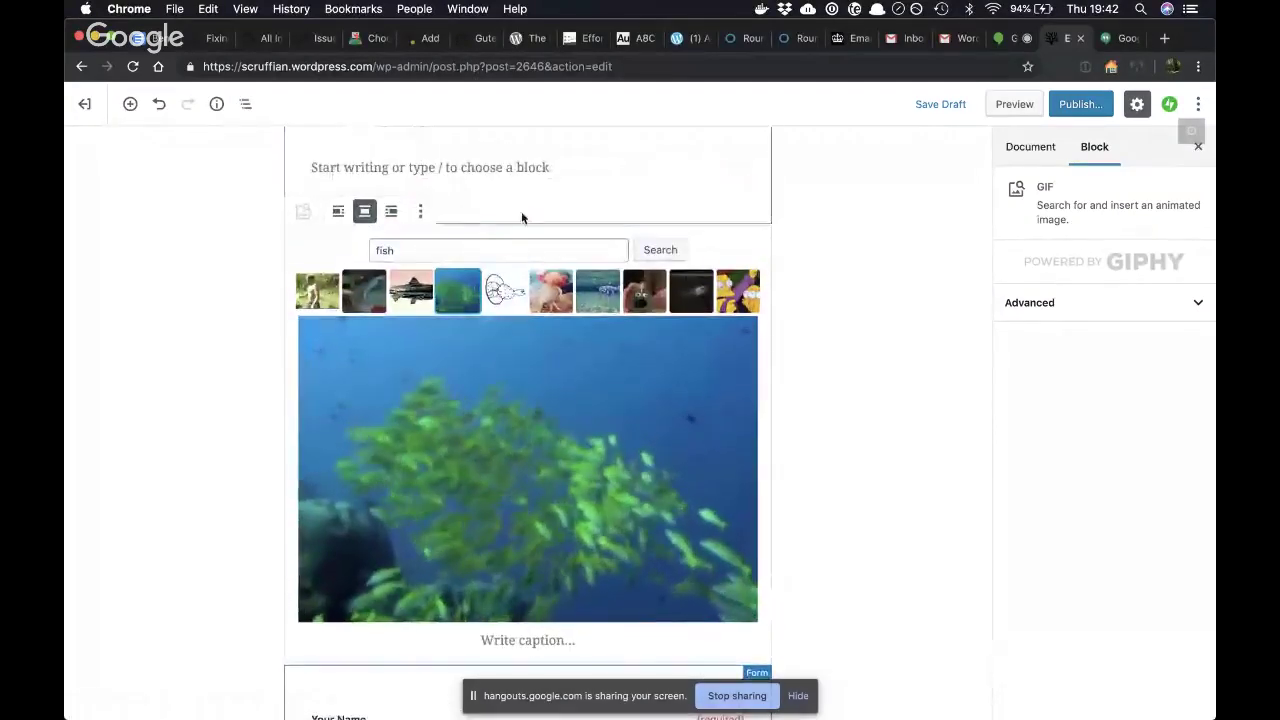
{"action": "left_click", "coordinate": [537, 286]}
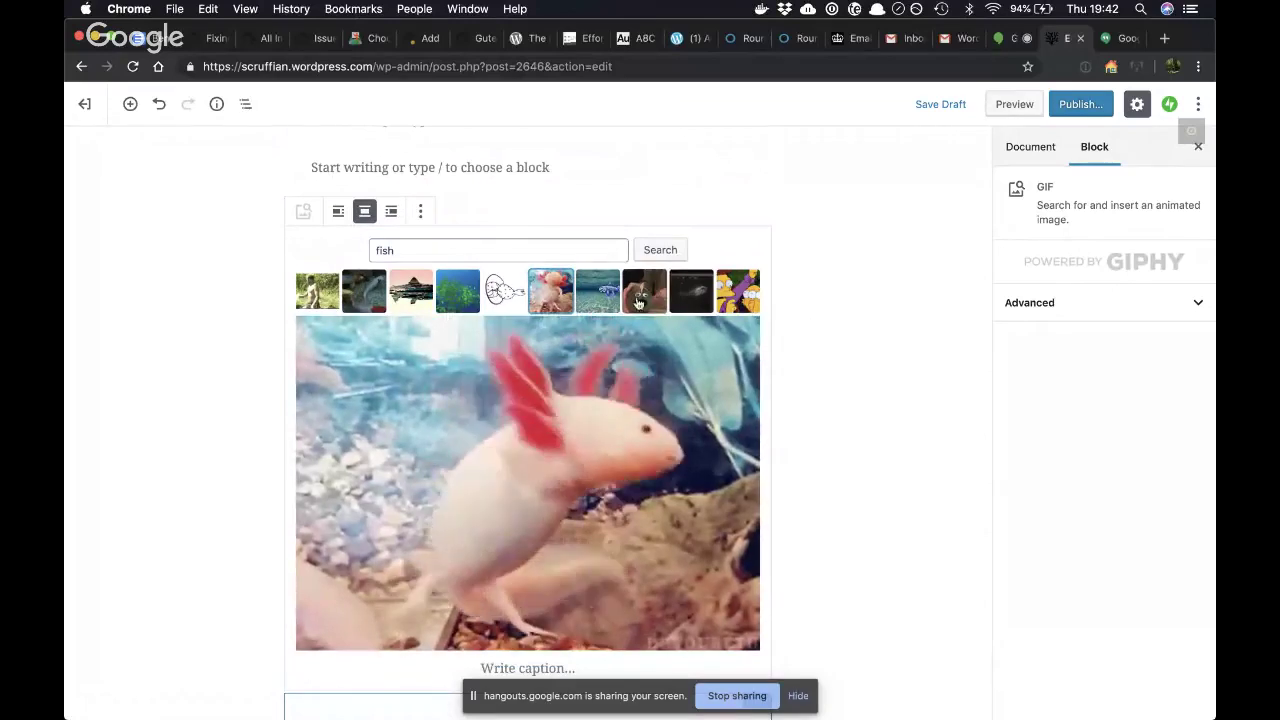
{"action": "left_click", "coordinate": [825, 307]}
{"action": "left_click", "coordinate": [628, 345]}
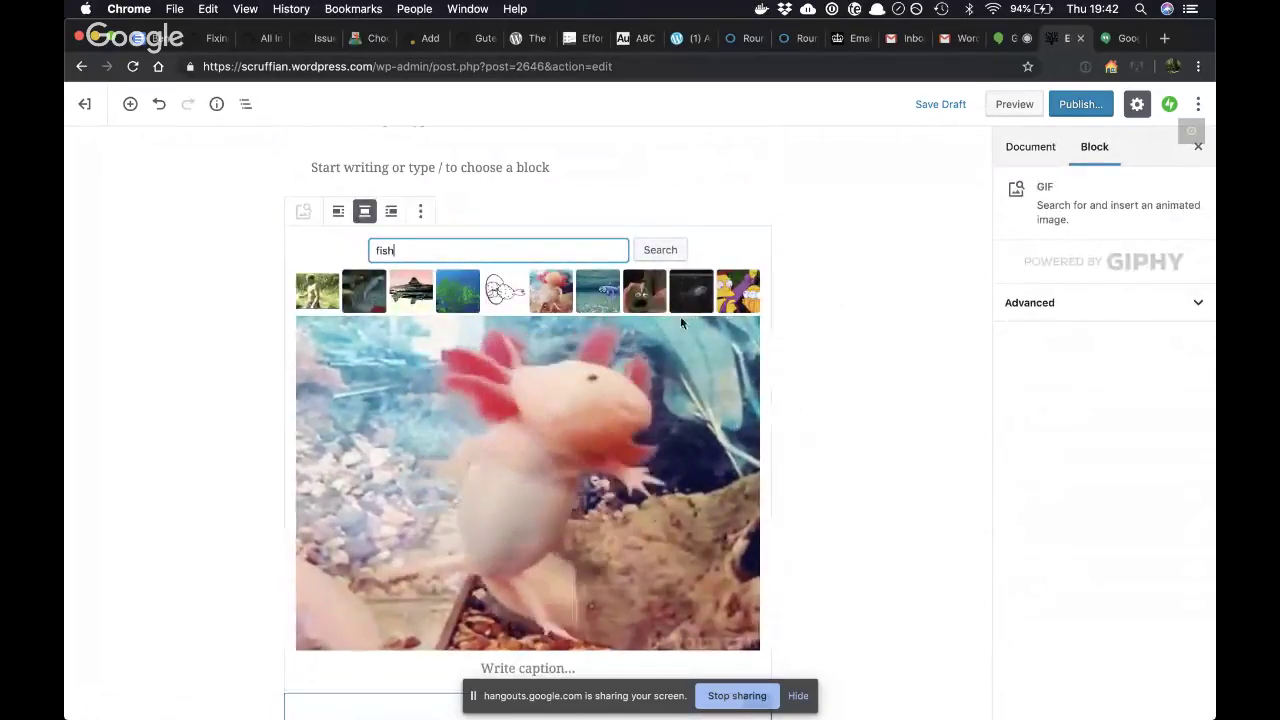
{"action": "left_click", "coordinate": [737, 300]}
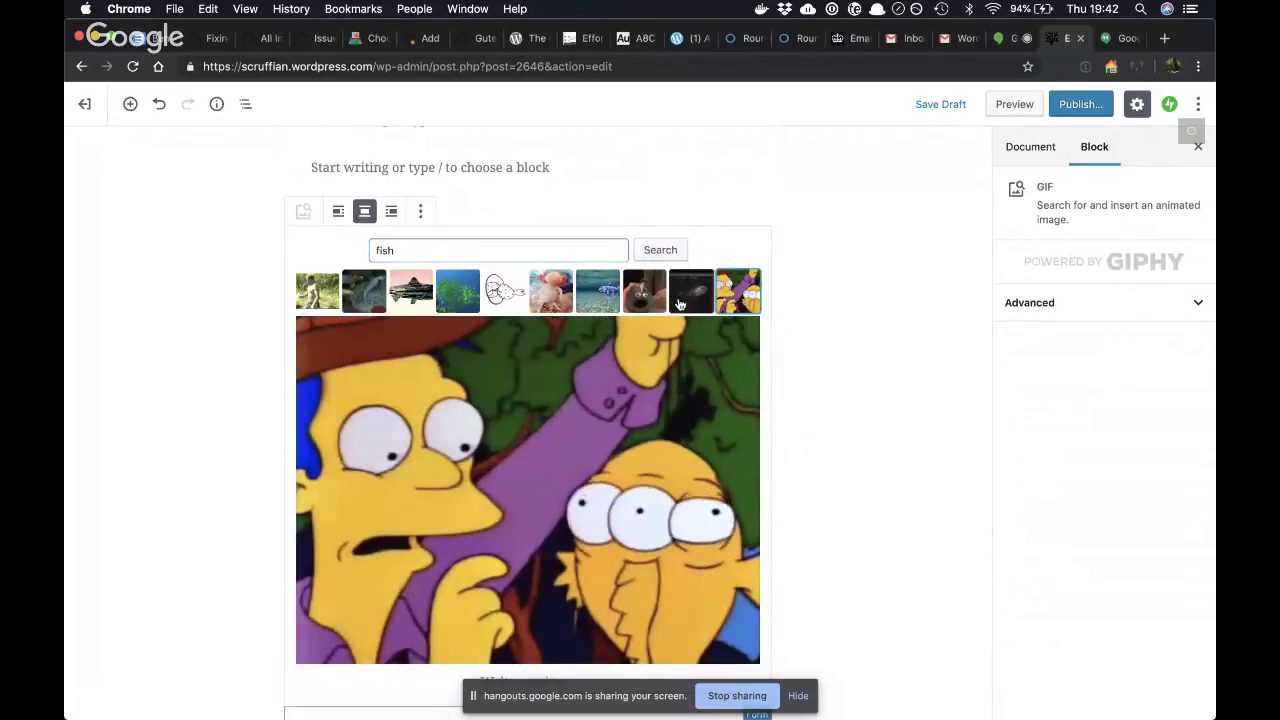
{"action": "left_click", "coordinate": [679, 303]}
{"action": "left_click", "coordinate": [644, 300]}
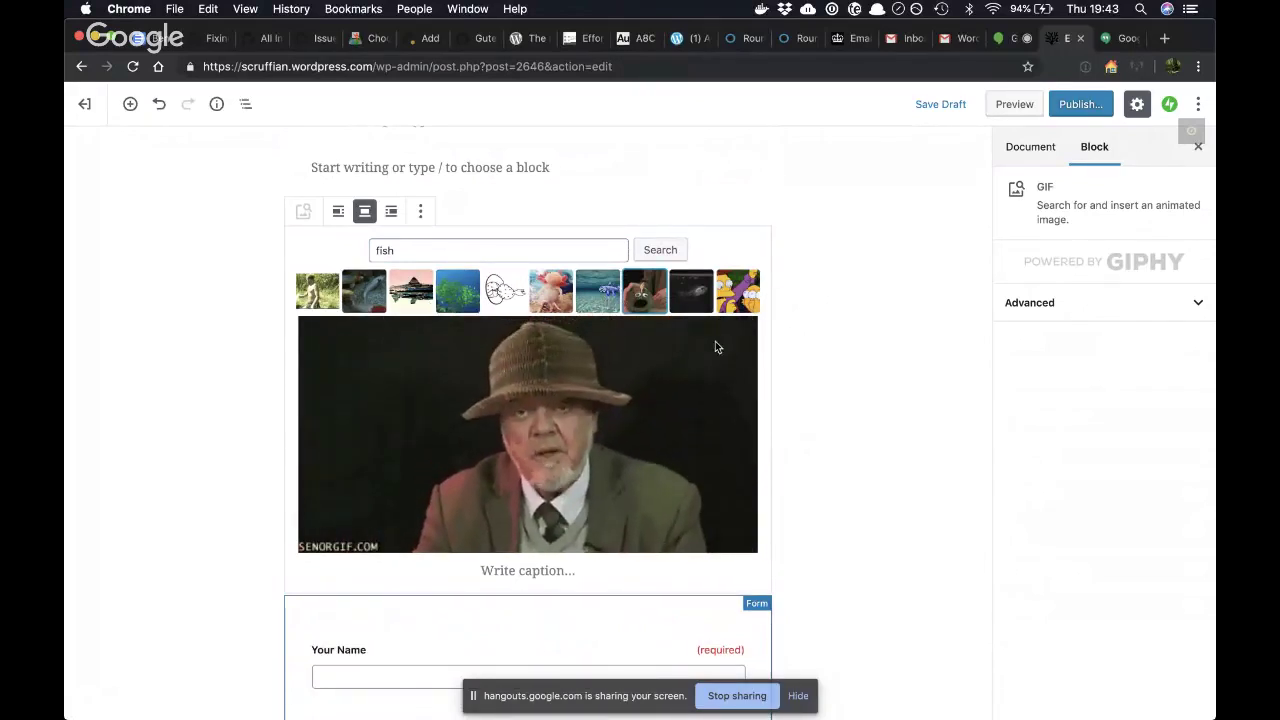
{"action": "left_click", "coordinate": [855, 362]}
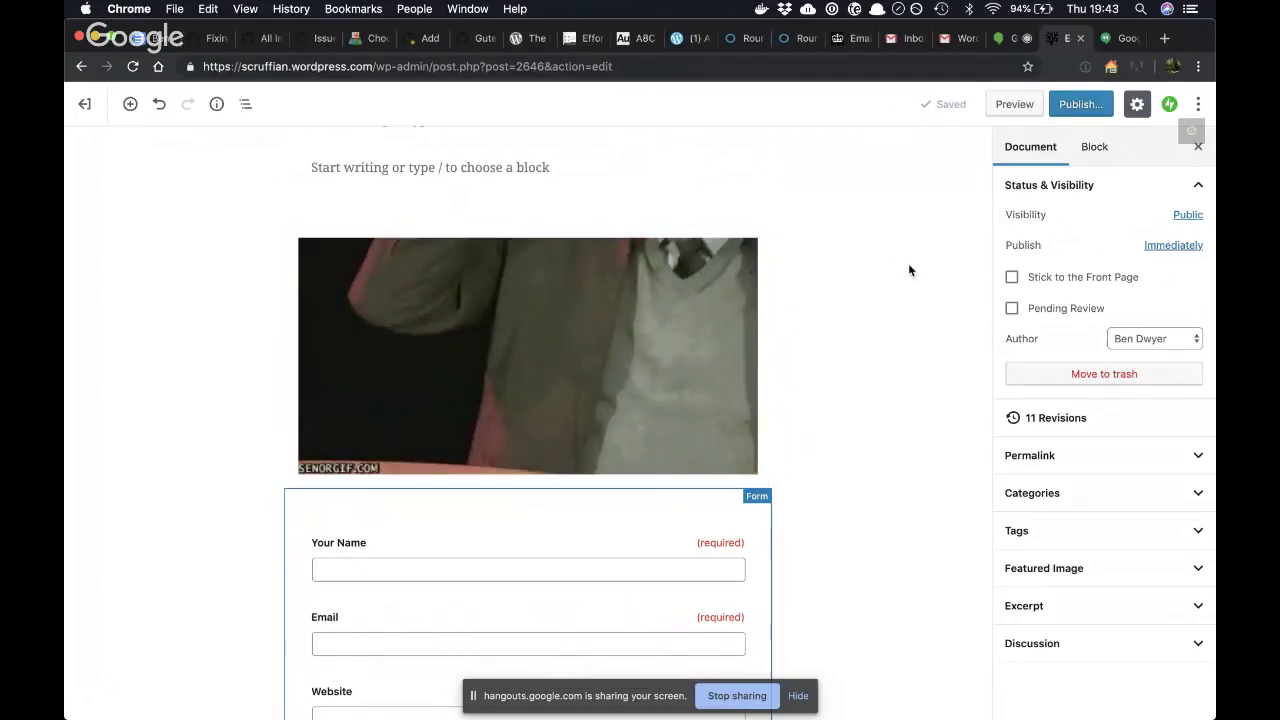
- Switch the post to the Code Editor and scroll down to the block markup
{"action": "scroll", "coordinate": [908, 266], "scroll_direction": "up", "scroll_amount": 2}
{"action": "left_click", "coordinate": [1198, 104]}
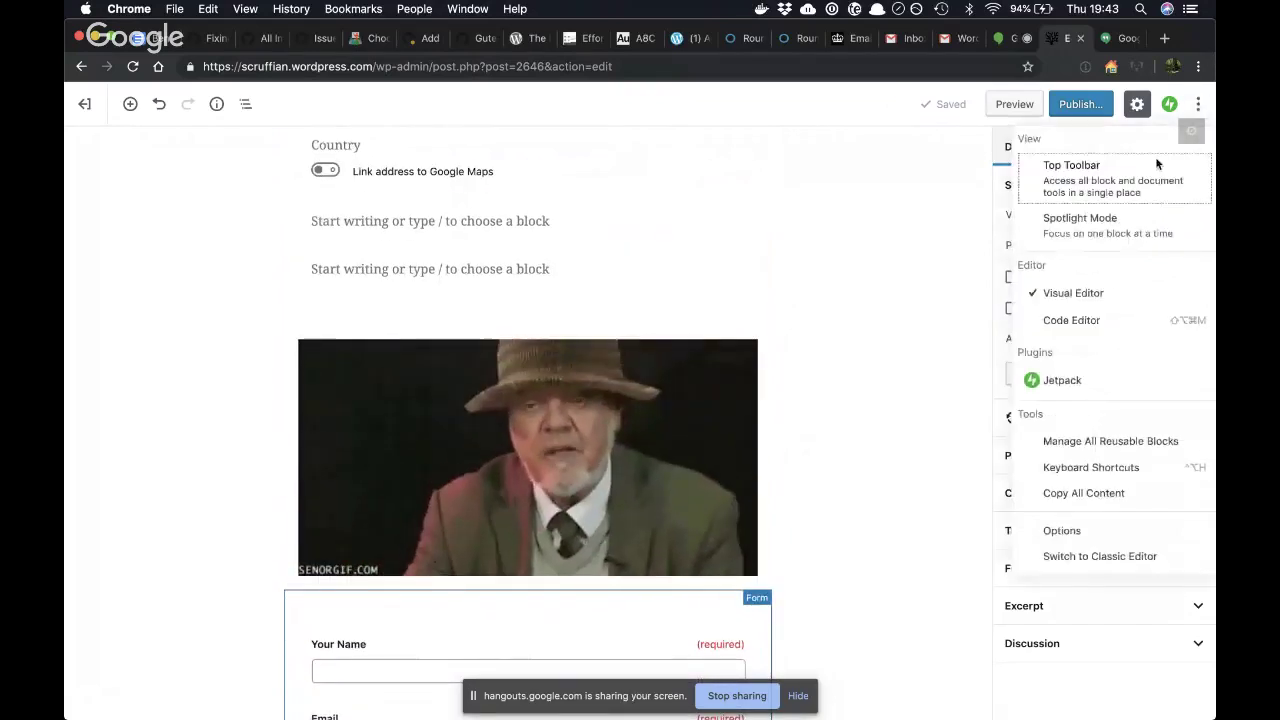
{"action": "left_click", "coordinate": [1075, 320]}
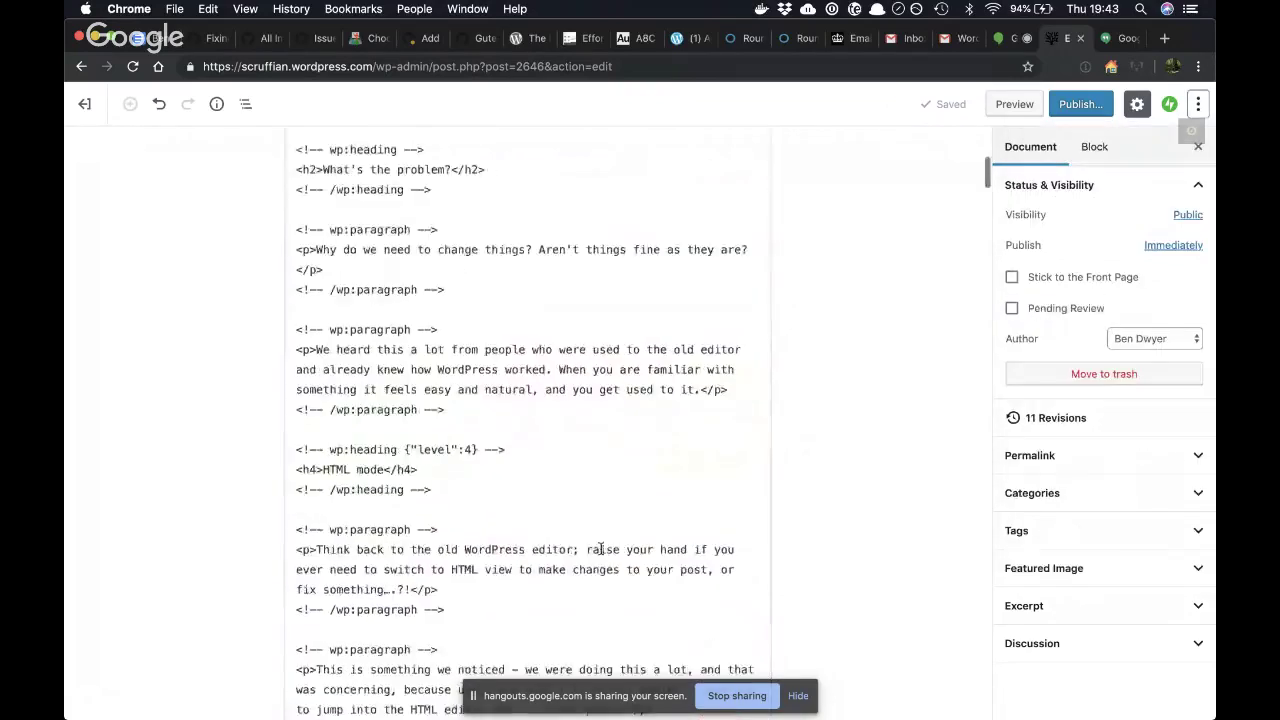
{"action": "scroll", "coordinate": [601, 547], "scroll_direction": "down", "scroll_amount": 5}
{"action": "scroll", "coordinate": [601, 547], "scroll_direction": "down", "scroll_amount": 20}
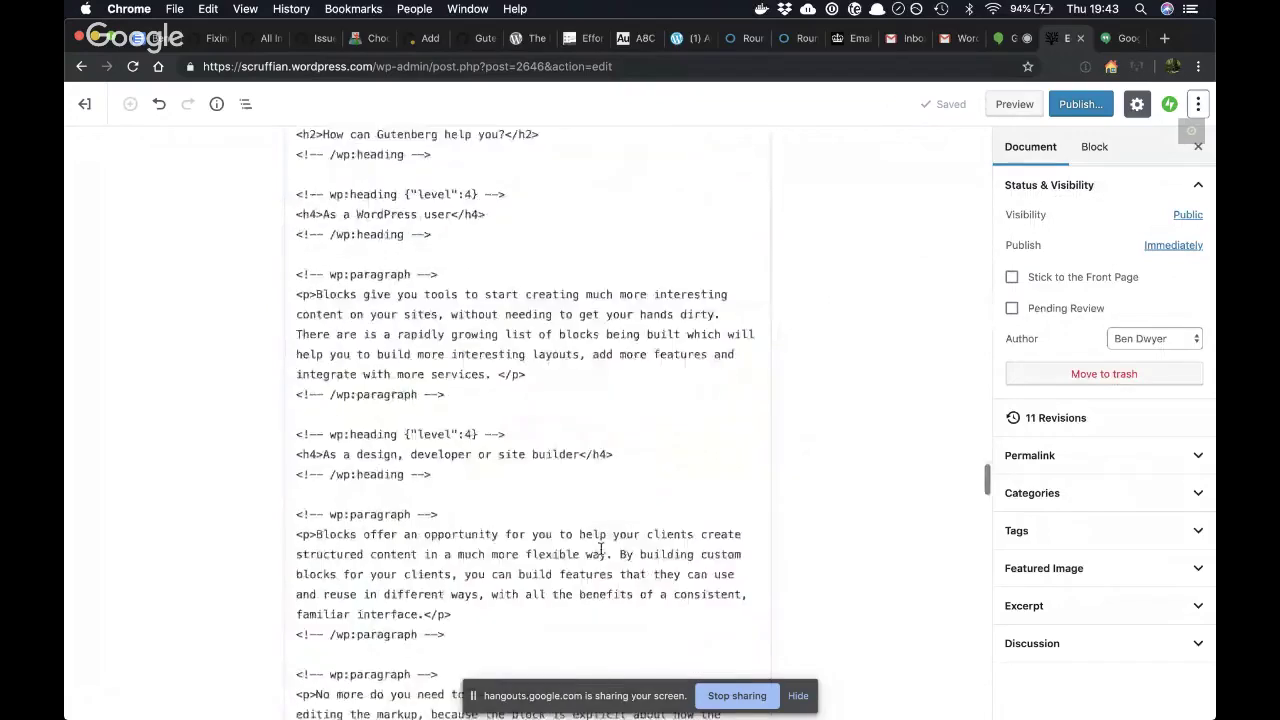
{"action": "scroll", "coordinate": [601, 548], "scroll_direction": "down", "scroll_amount": 4}
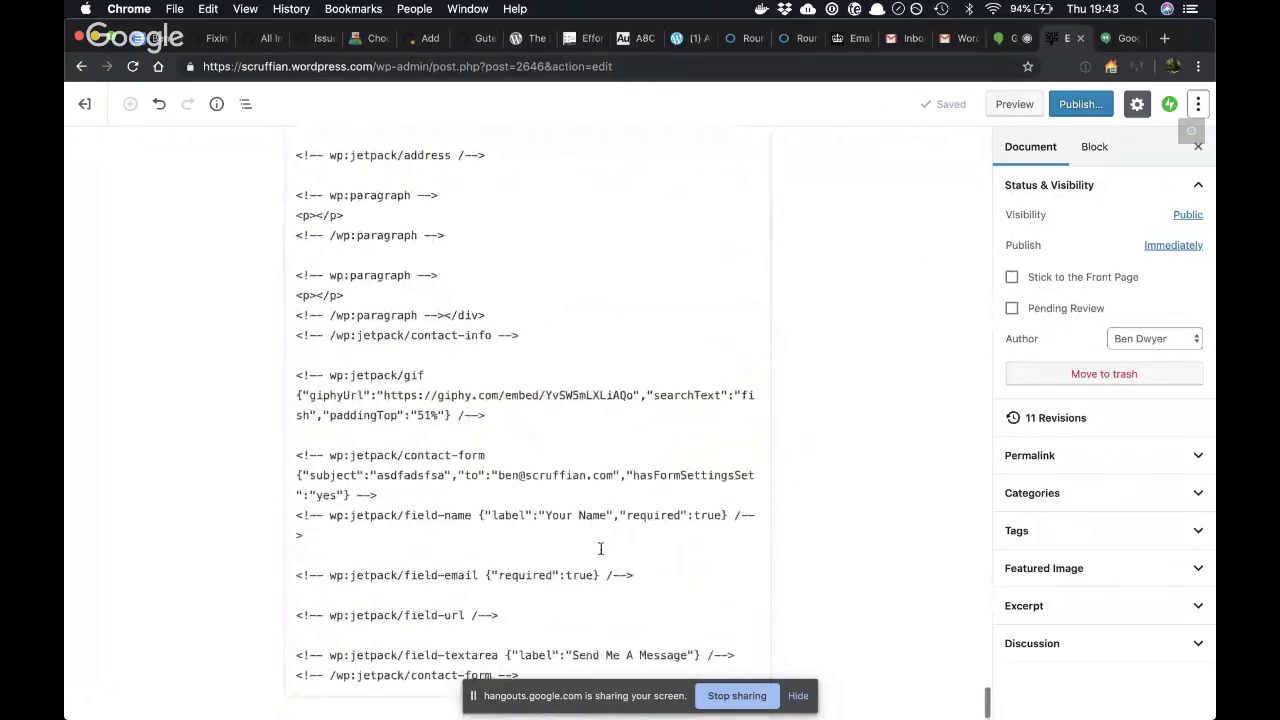
- Inspect the wp:jetpack/gif comment's attributes, including its giphyUrl
{"action": "left_click_drag", "start_coordinate": [486, 415], "coordinate": [248, 383]}
{"action": "left_click", "coordinate": [293, 370]}
{"action": "left_click", "coordinate": [327, 393]}
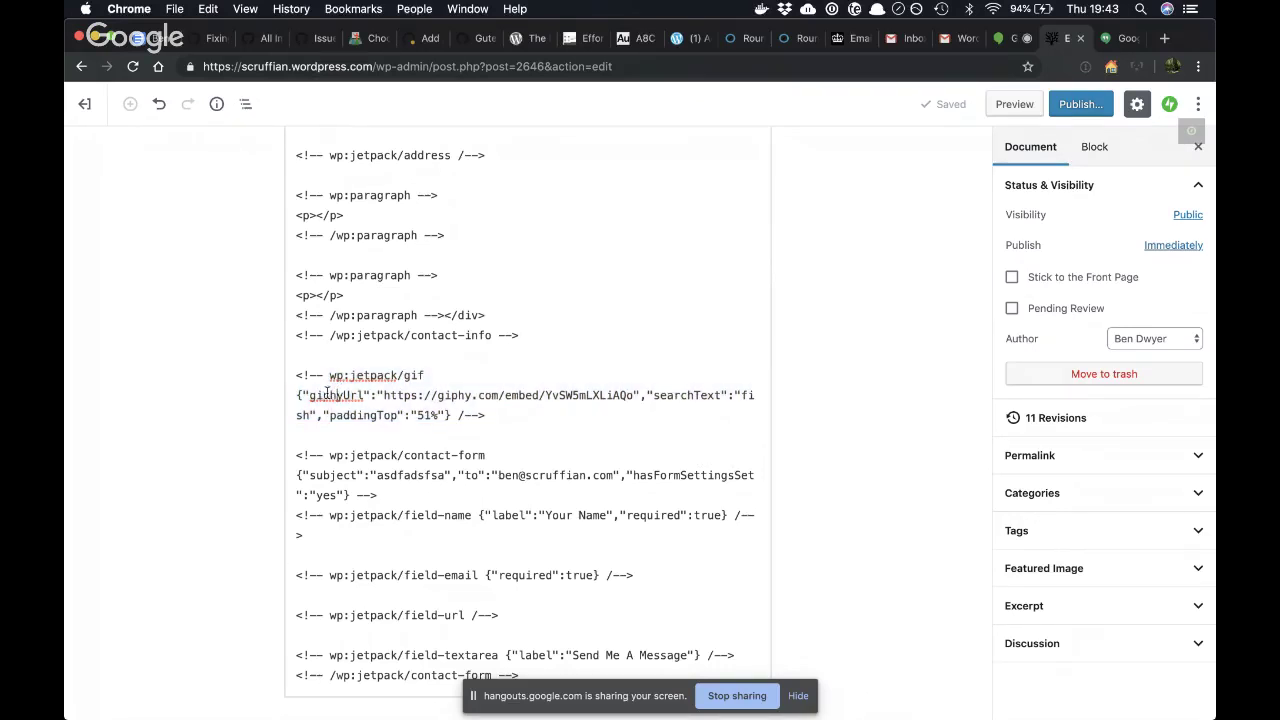
{"action": "left_click_drag", "start_coordinate": [302, 396], "coordinate": [435, 400]}
{"action": "left_click_drag", "start_coordinate": [323, 395], "coordinate": [381, 394]}
{"action": "left_click", "coordinate": [494, 410]}
{"action": "left_click", "coordinate": [287, 389]}
{"action": "left_click", "coordinate": [399, 396]}
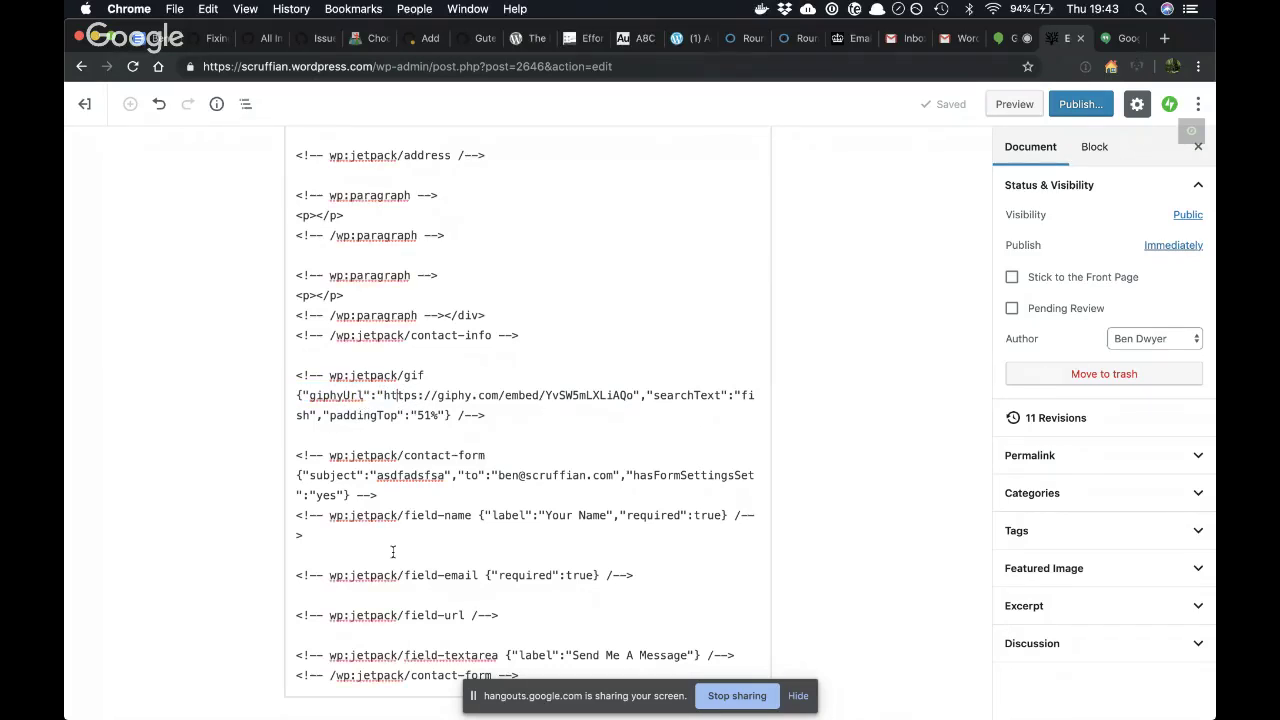
- Inspect the contact-form comment's settings, then return to the Visual Editor
{"action": "left_click_drag", "start_coordinate": [326, 470], "coordinate": [426, 475]}
{"action": "triple_click", "coordinate": [420, 475]}
{"action": "left_click", "coordinate": [420, 475]}
{"action": "left_click_drag", "start_coordinate": [377, 490], "coordinate": [361, 488]}
{"action": "left_click", "coordinate": [293, 453]}
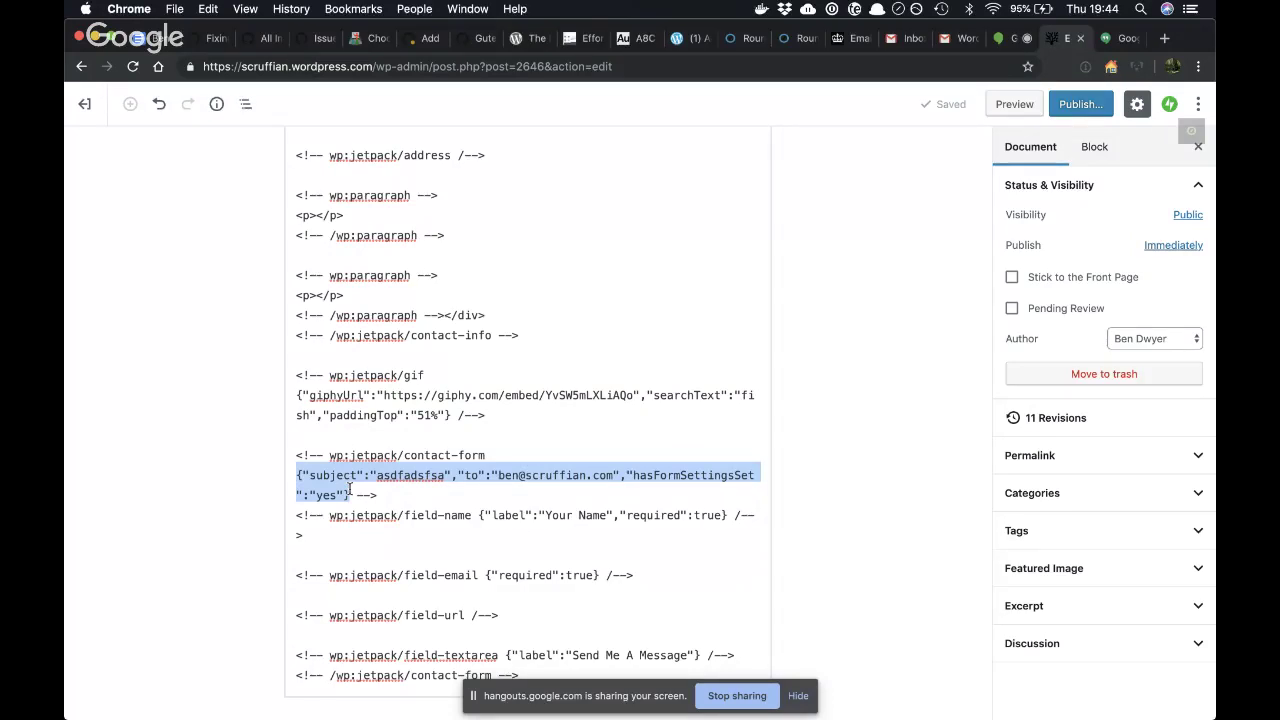
{"action": "left_click", "coordinate": [1199, 105]}
{"action": "left_click", "coordinate": [1106, 298]}
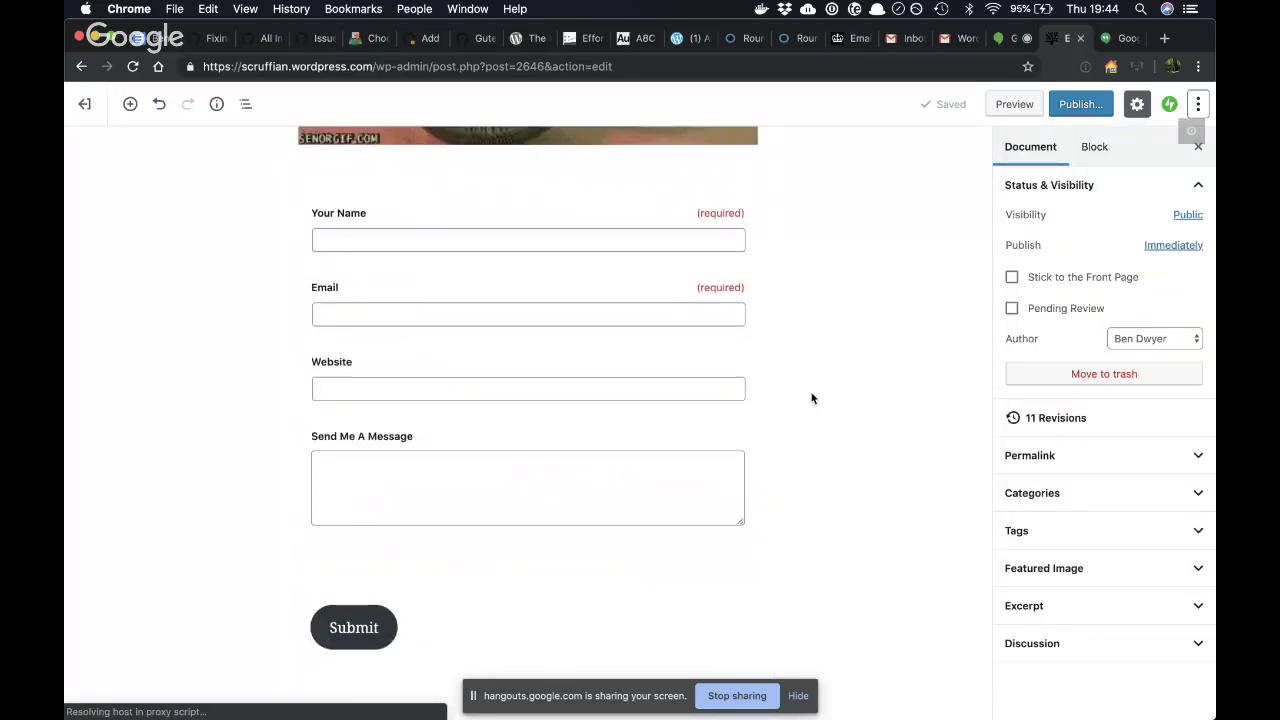
- Scroll up and select the GIF block so its 'fish' search field shows
{"action": "scroll", "coordinate": [811, 398], "scroll_direction": "up", "scroll_amount": 5}
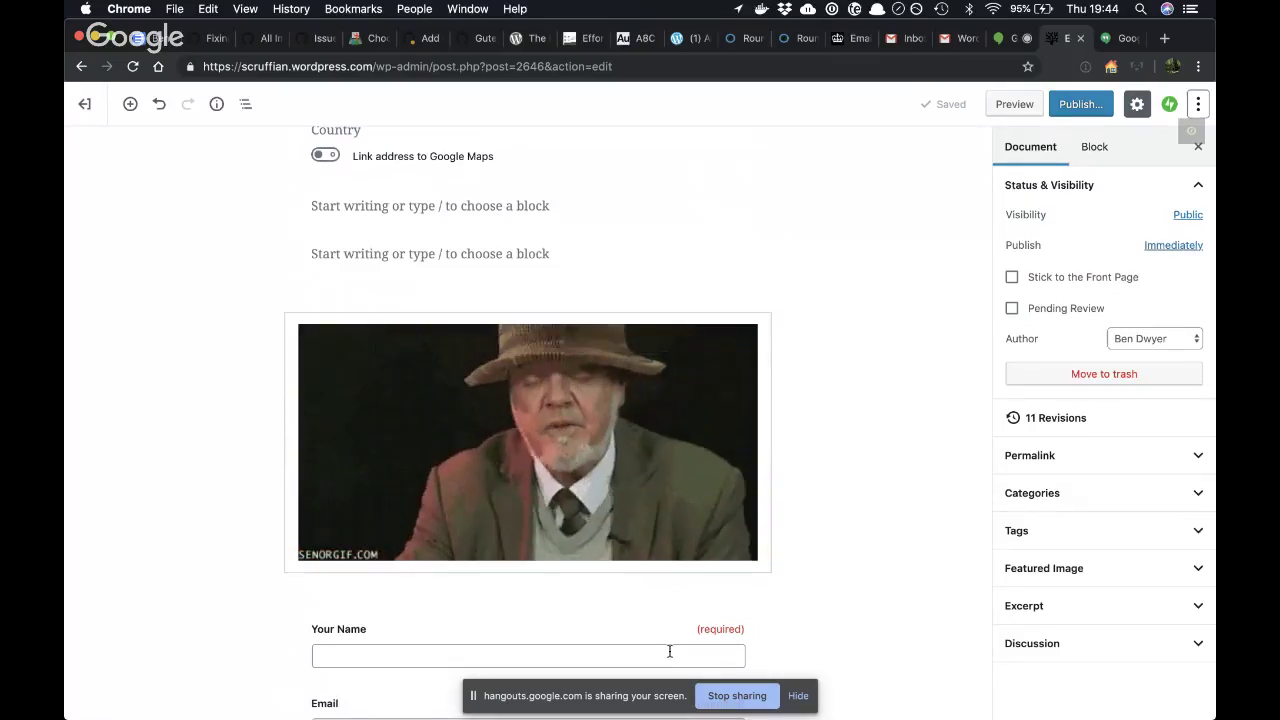
{"action": "left_click", "coordinate": [637, 518]}
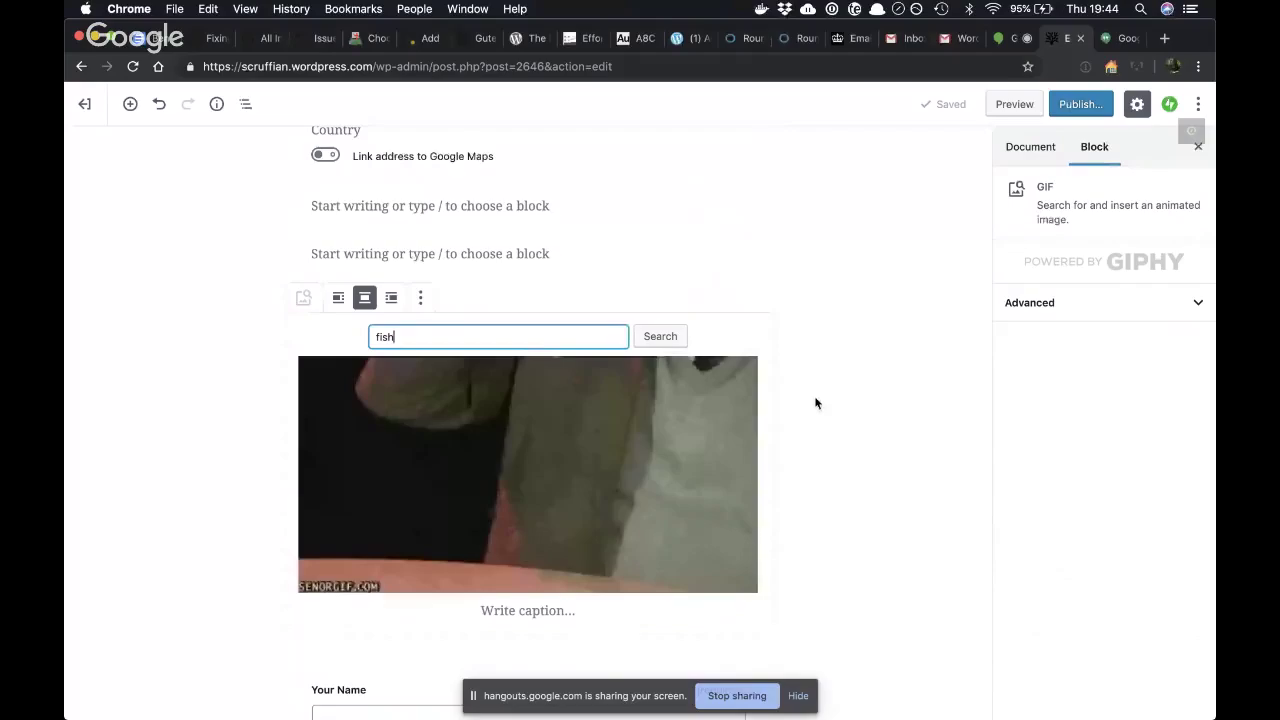
{"action": "left_click", "coordinate": [815, 403]}
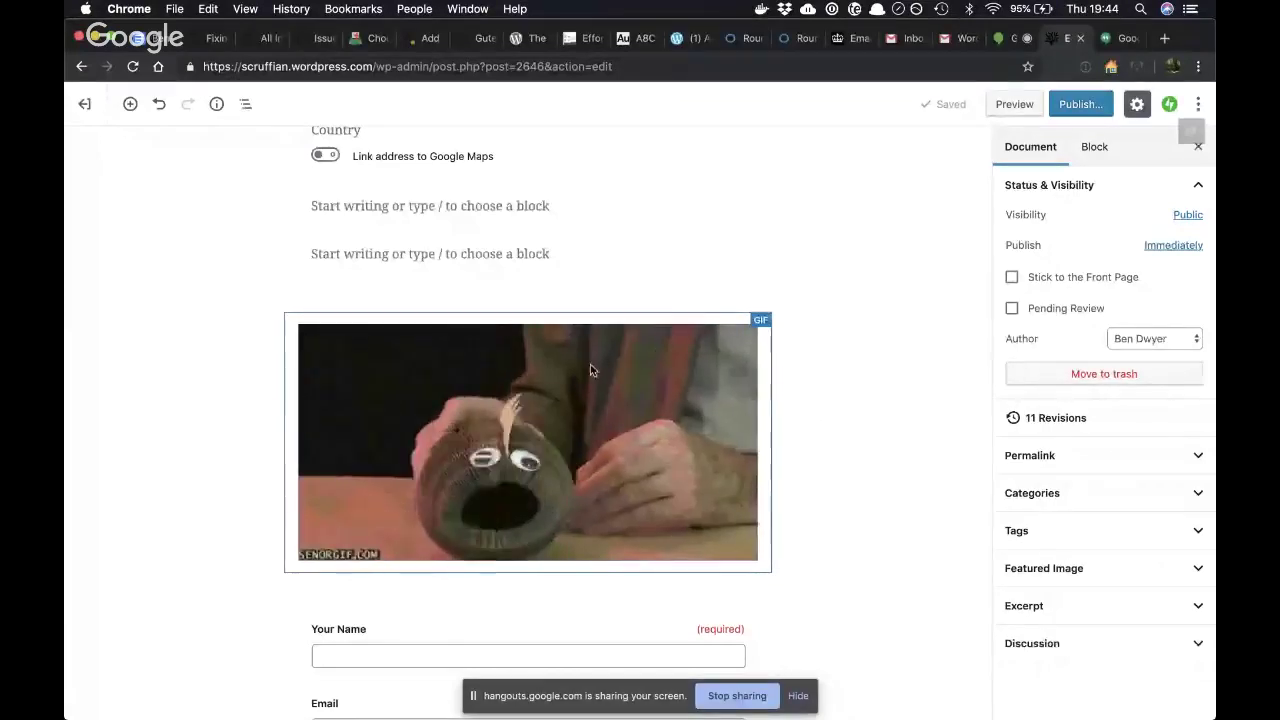
{"action": "left_click", "coordinate": [492, 453]}
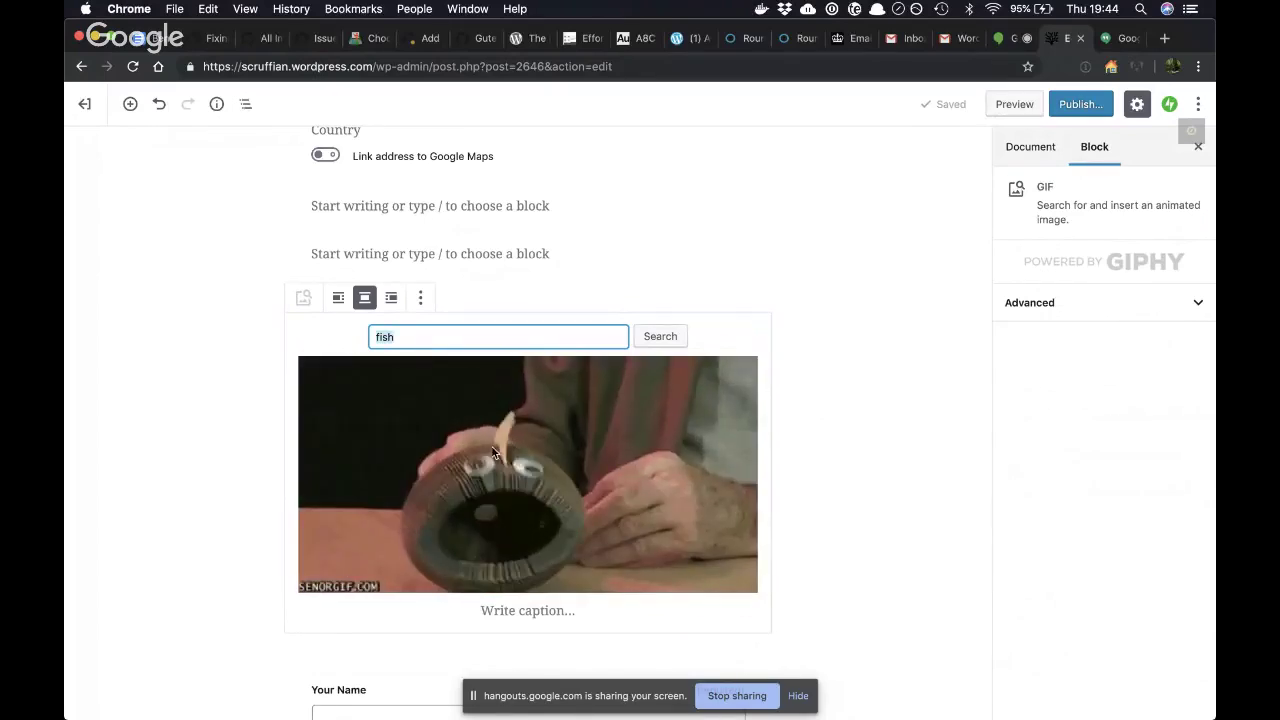
- Search Giphy for 'block' to swap in a hand-raising clip, then check the result
{"action": "type", "text": "block"}
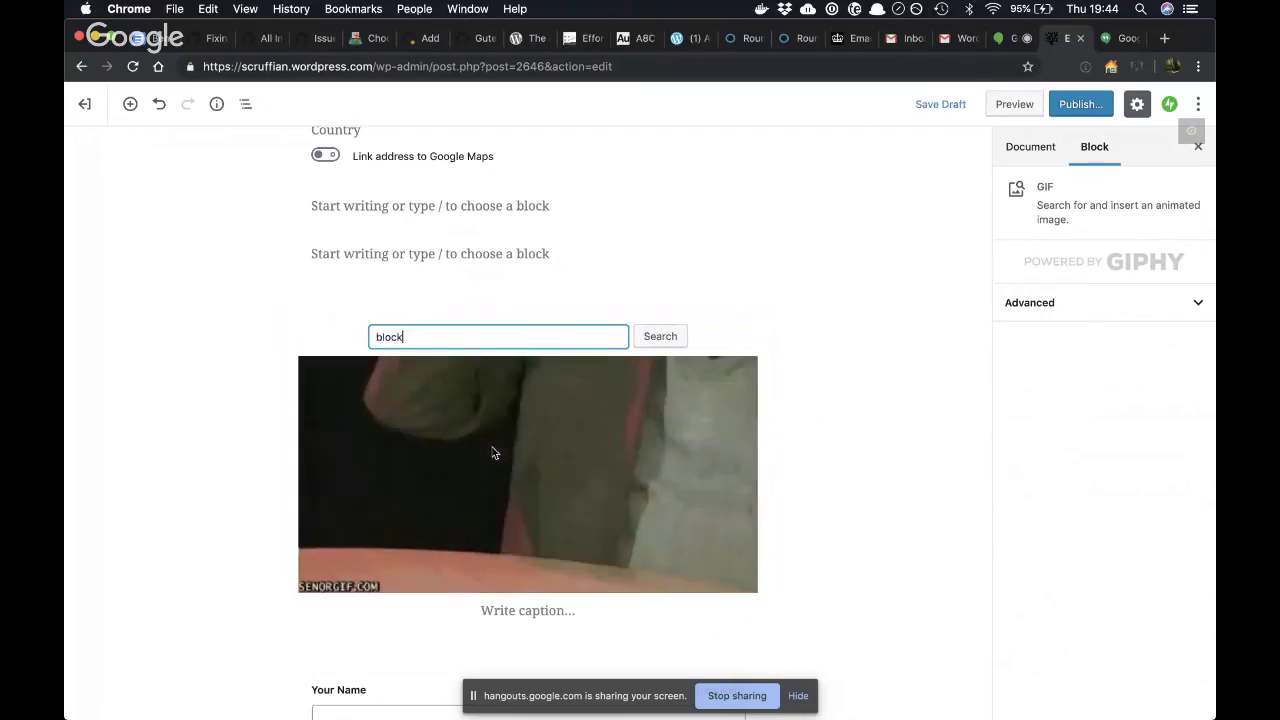
{"action": "left_click", "coordinate": [658, 338]}
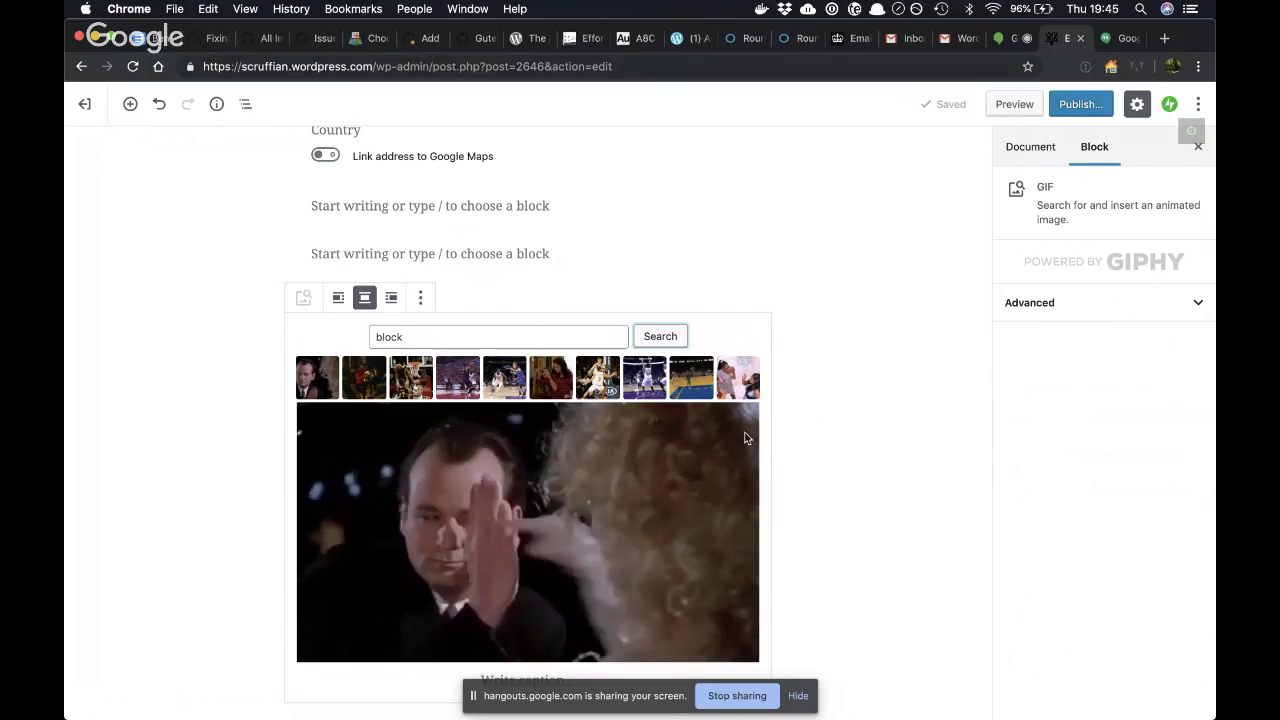
{"action": "left_click", "coordinate": [826, 506]}
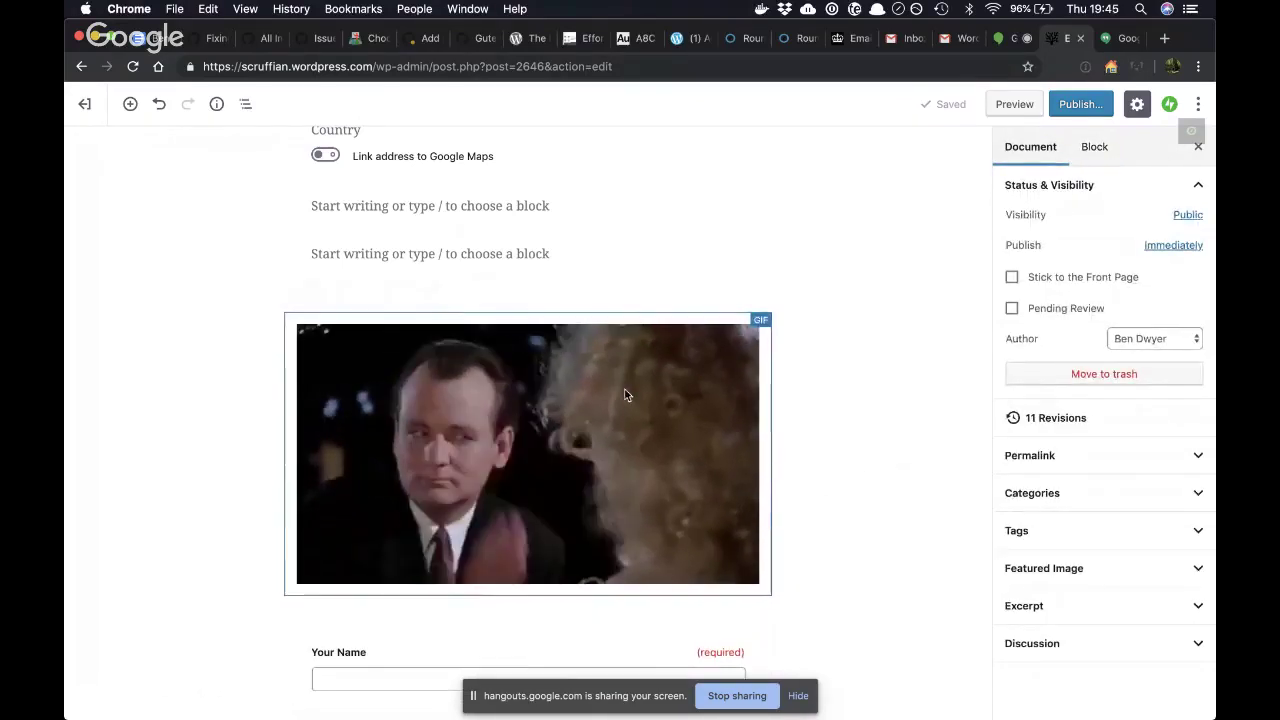
{"action": "left_click", "coordinate": [624, 395]}
{"action": "left_click", "coordinate": [871, 385]}
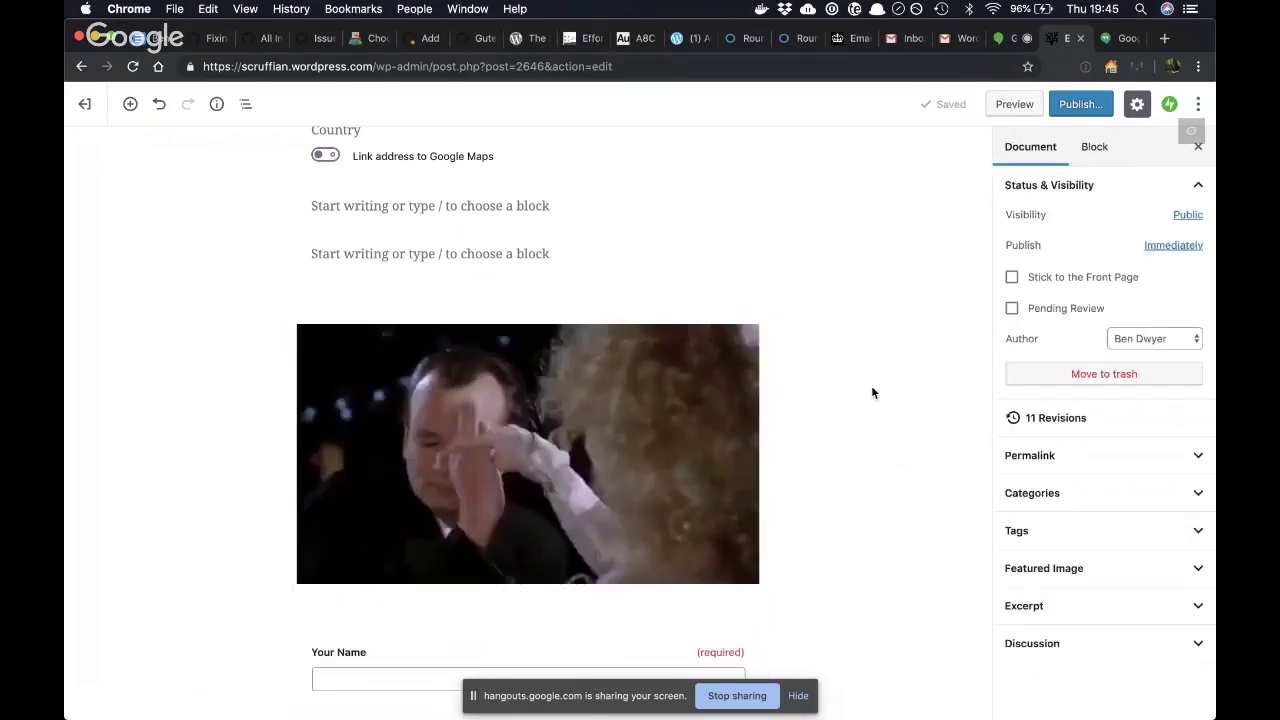
{"action": "left_click", "coordinate": [630, 402]}
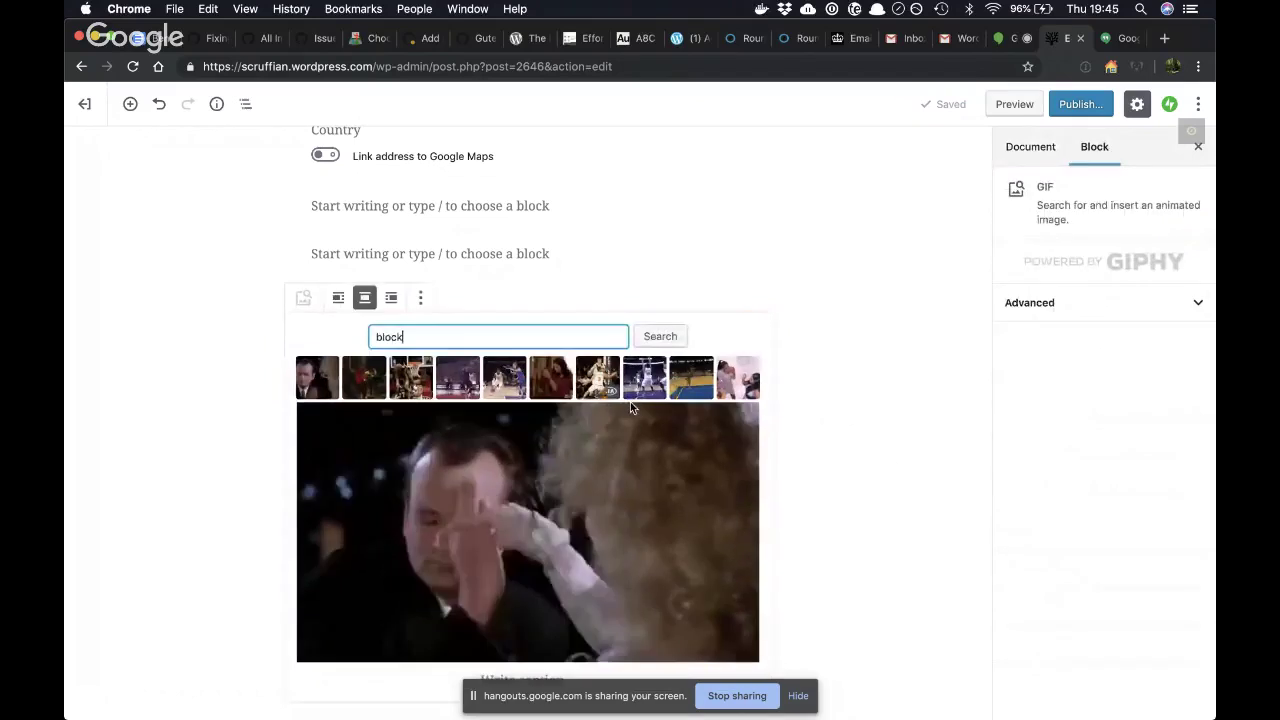
{"action": "left_click", "coordinate": [819, 388]}
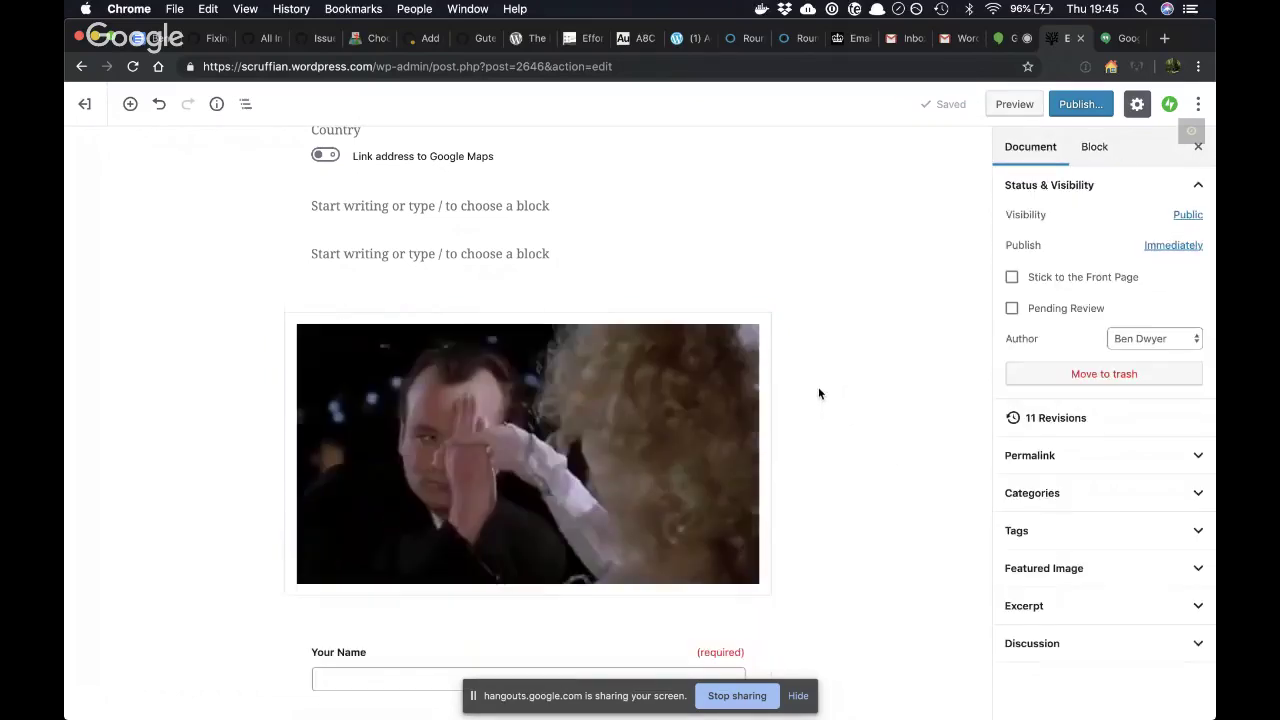
{"action": "left_click", "coordinate": [677, 409]}
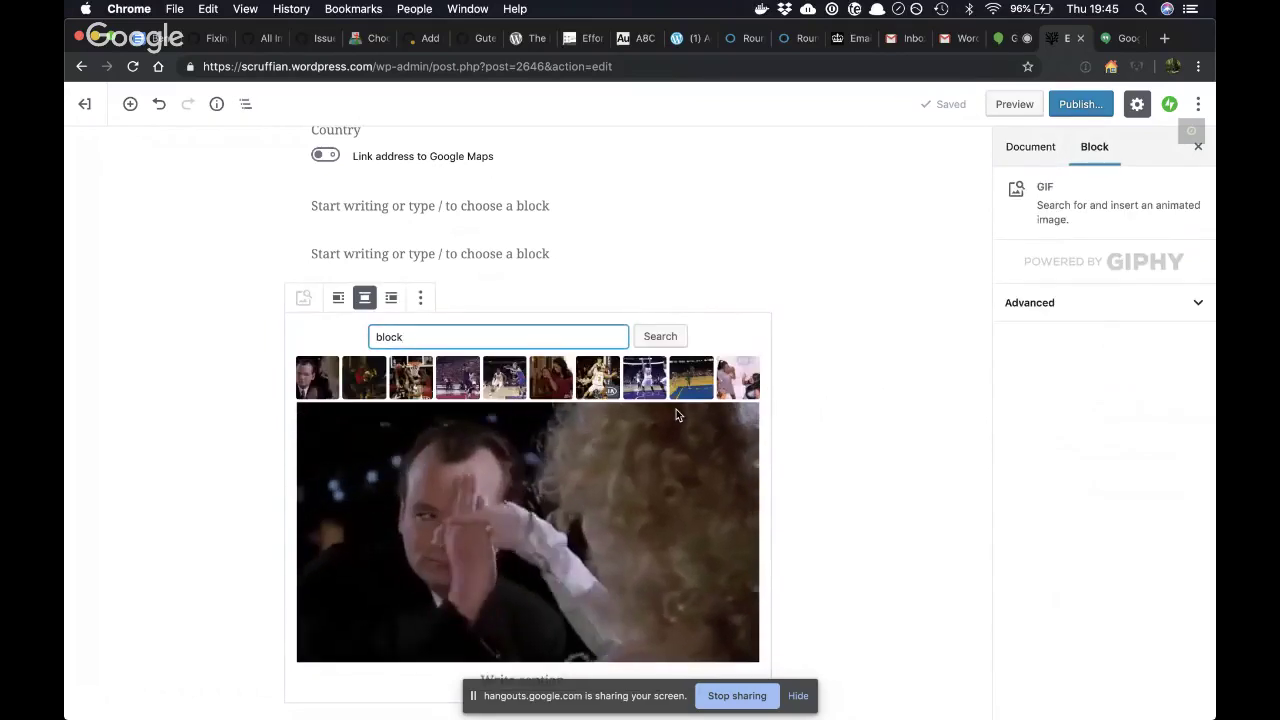
- Scroll to the hand-raising GIF above the contact form and select its block
{"action": "scroll", "coordinate": [792, 506], "scroll_direction": "down", "scroll_amount": 2}
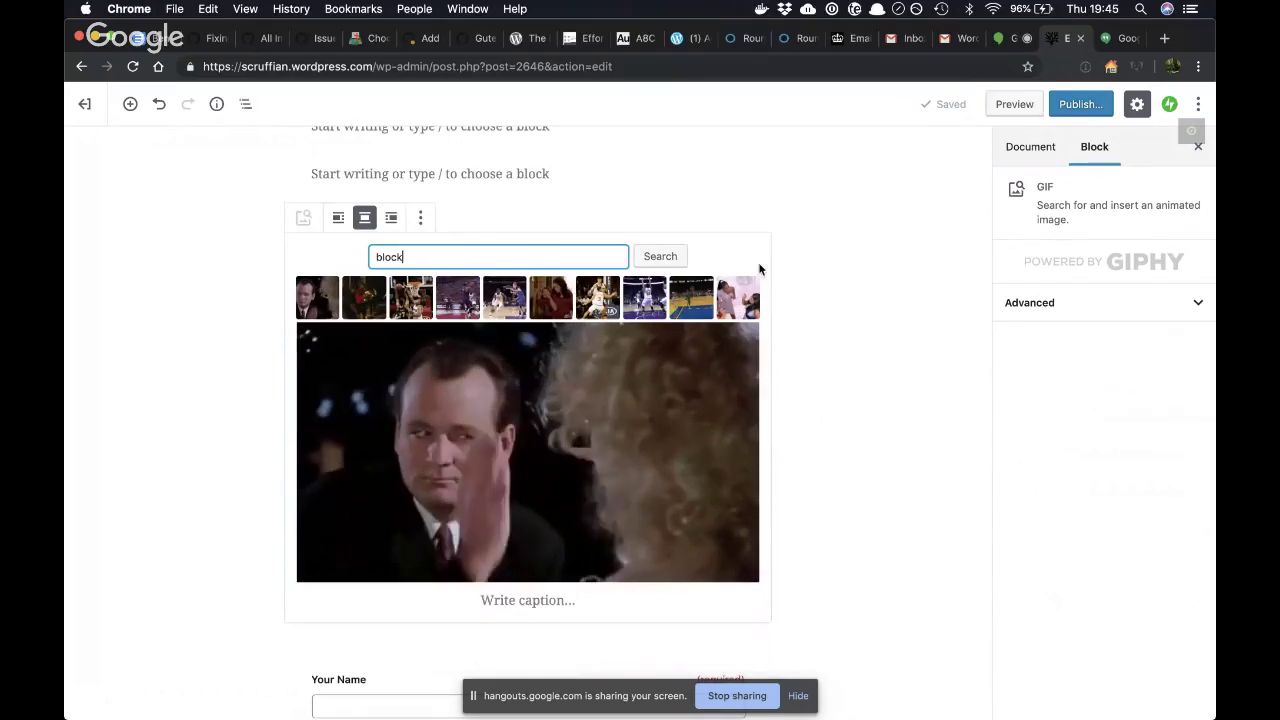
{"action": "scroll", "coordinate": [501, 528], "scroll_direction": "down", "scroll_amount": 3}
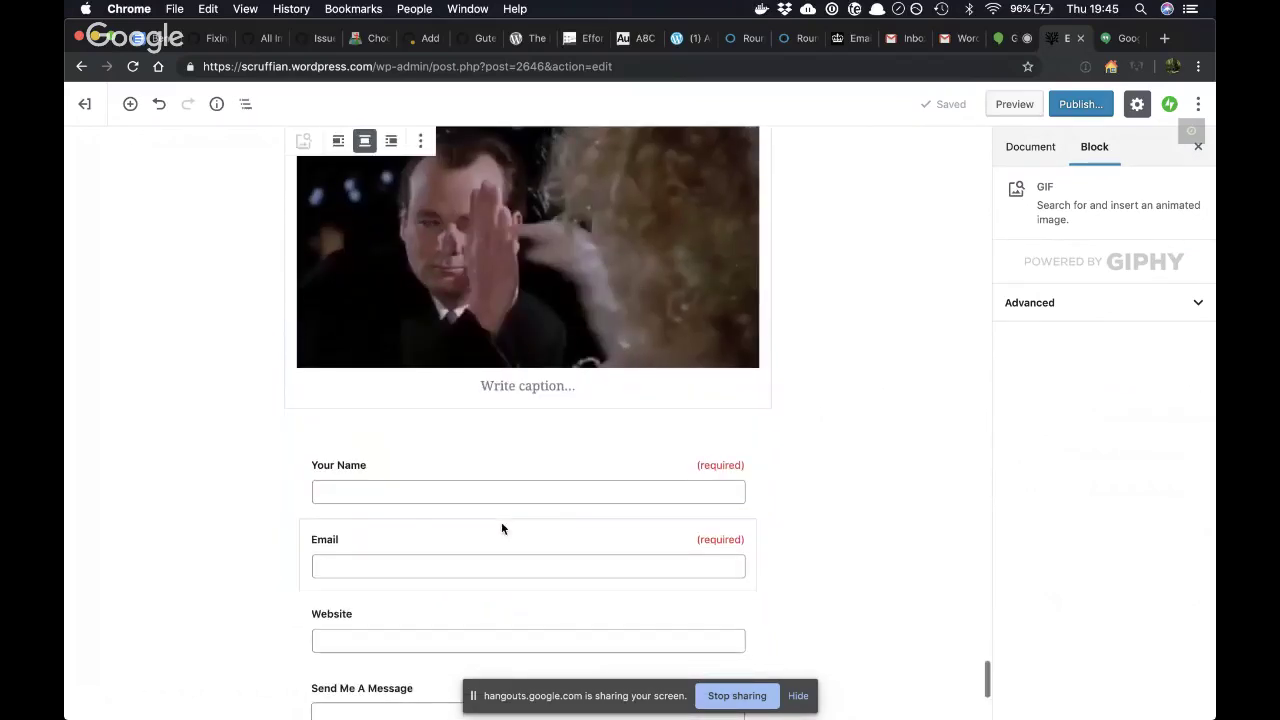
{"action": "scroll", "coordinate": [501, 528], "scroll_direction": "up", "scroll_amount": 3}
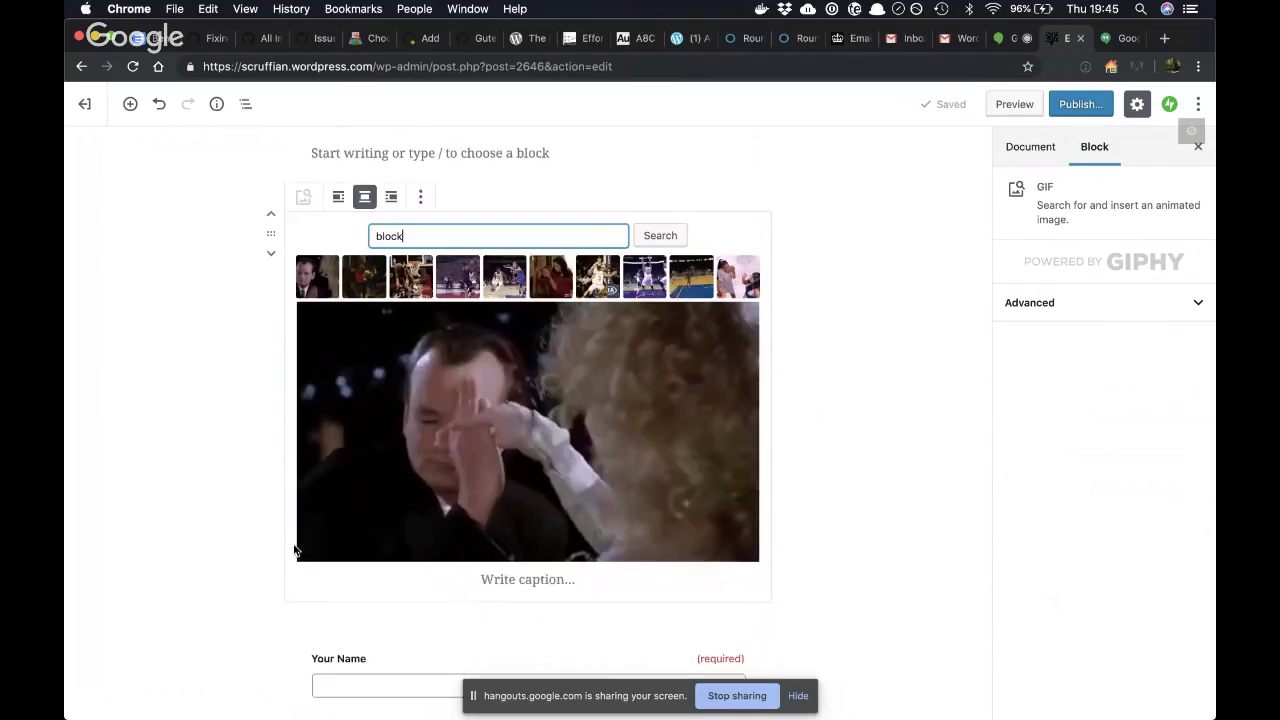
{"action": "scroll", "coordinate": [371, 348], "scroll_direction": "down", "scroll_amount": 5}
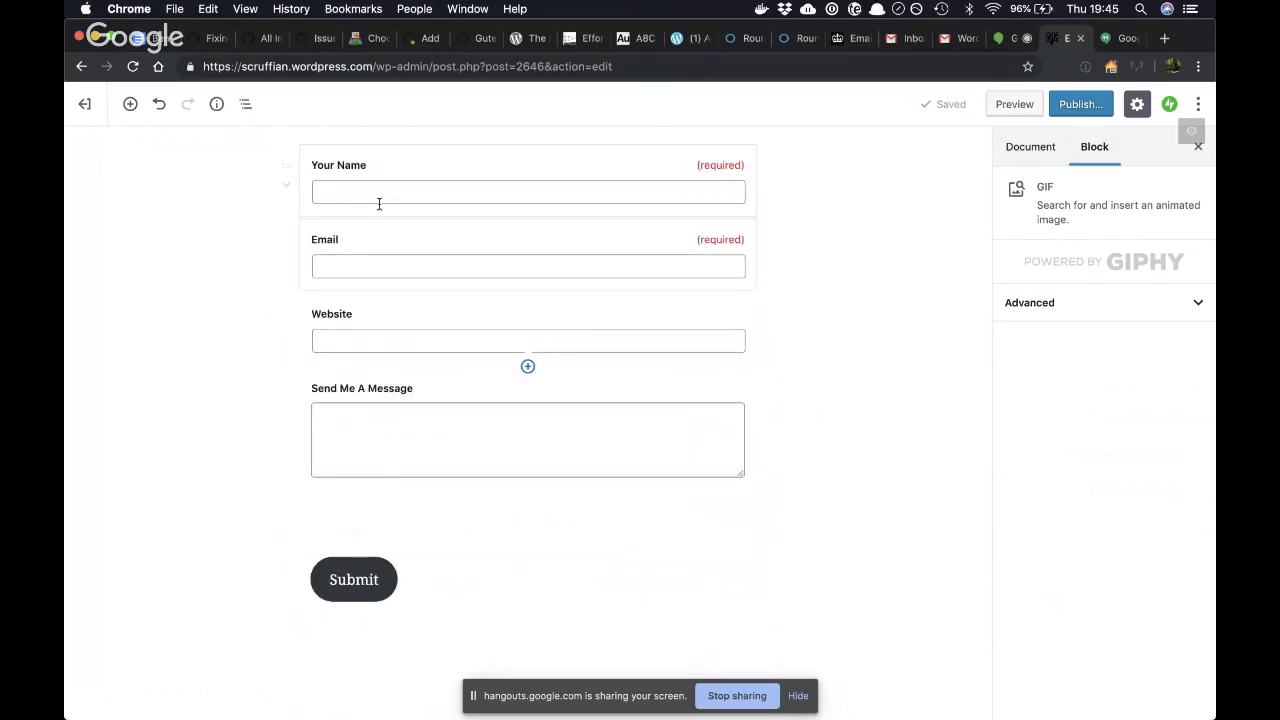
{"action": "scroll", "coordinate": [376, 240], "scroll_direction": "up", "scroll_amount": 1}
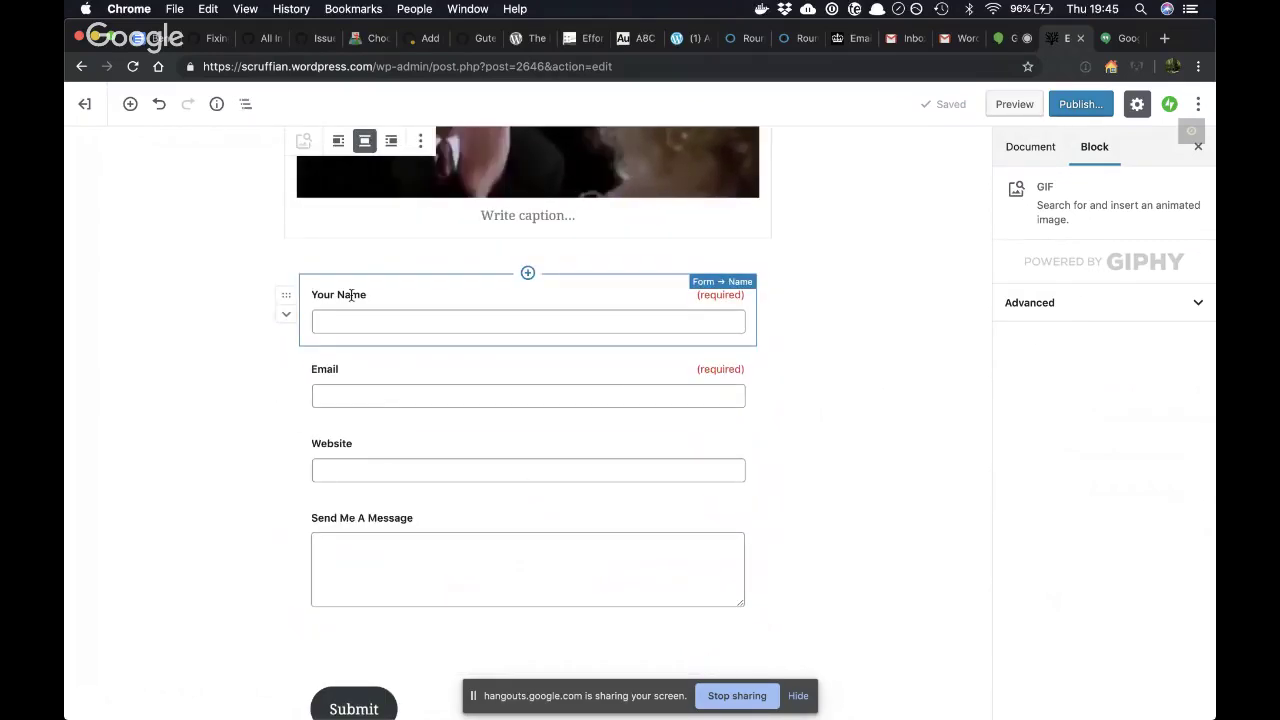
{"action": "left_click", "coordinate": [381, 285]}
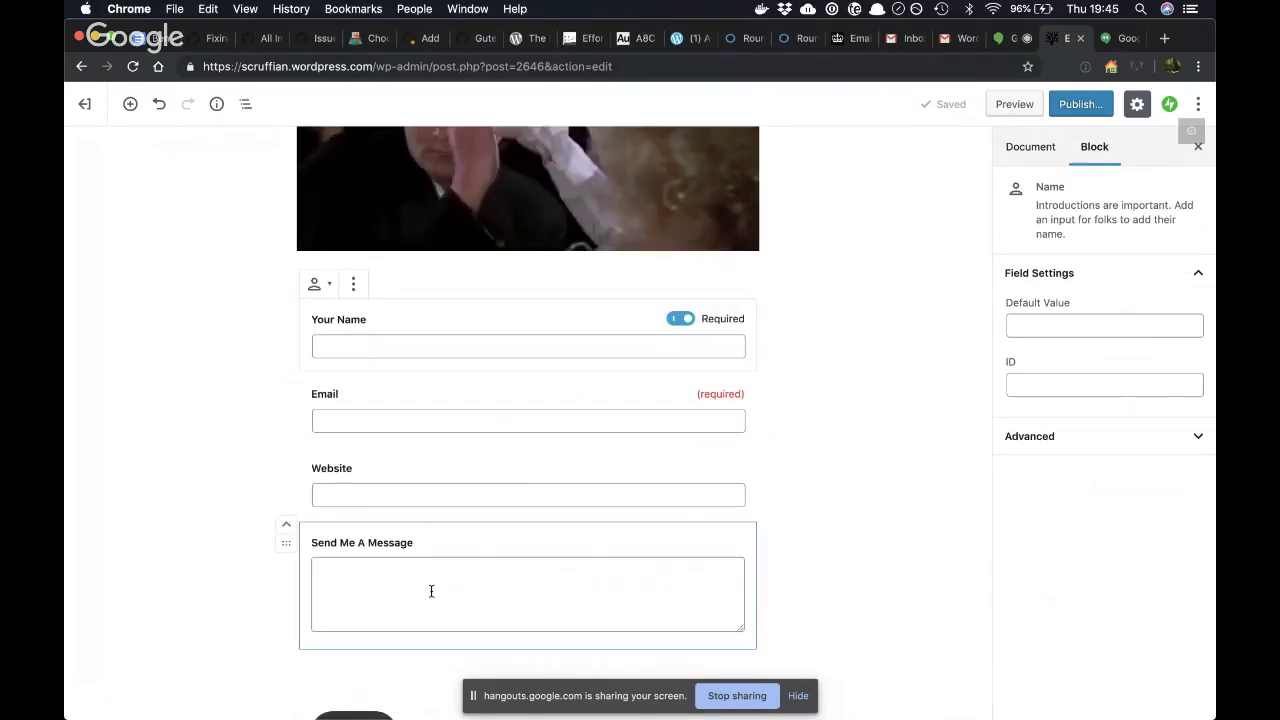
{"action": "scroll", "coordinate": [431, 585], "scroll_direction": "up", "scroll_amount": 5}
{"action": "left_click", "coordinate": [477, 441]}
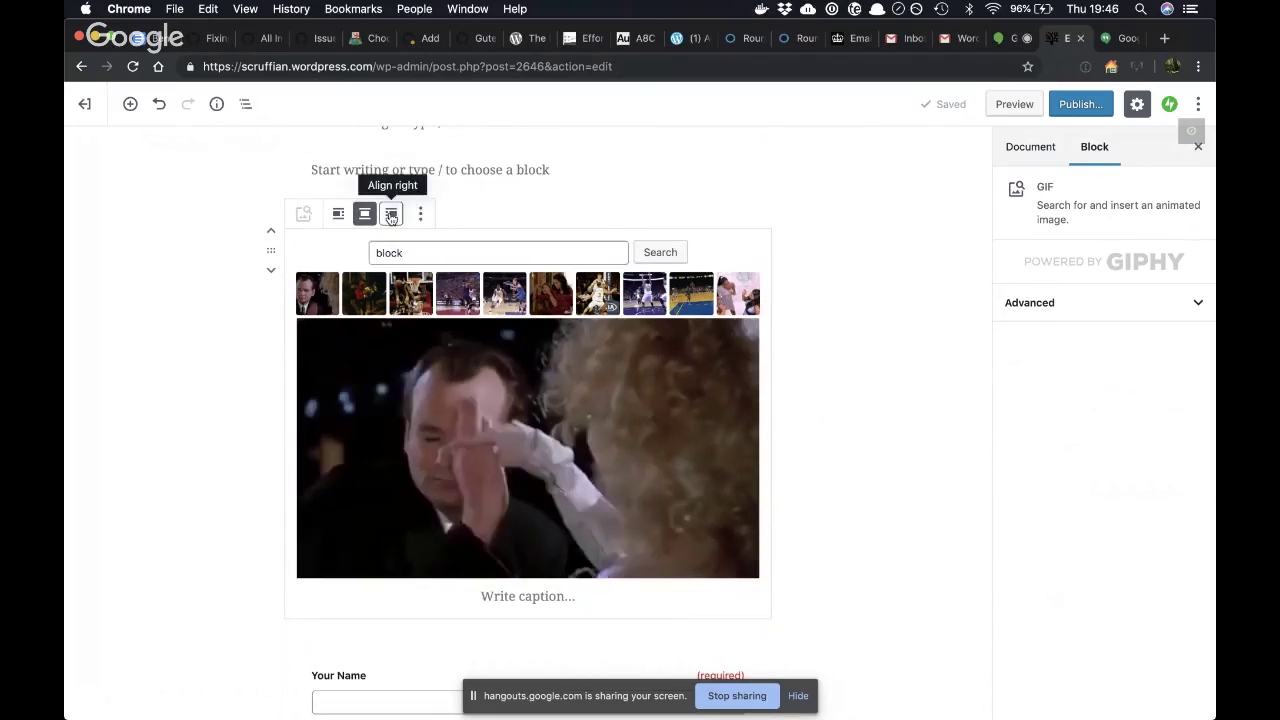
- Try the GIF aligned right and left, then set it back to centred
{"action": "left_click", "coordinate": [391, 215]}
{"action": "left_click", "coordinate": [663, 215]}
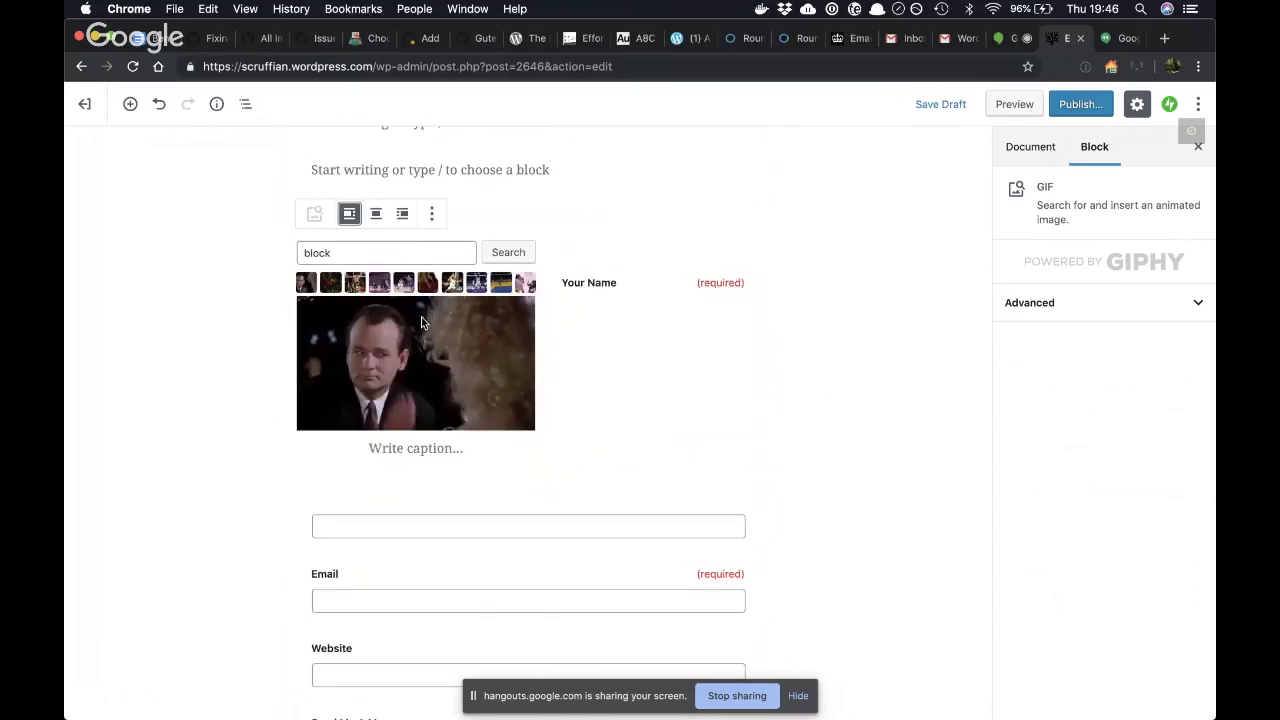
{"action": "left_click", "coordinate": [377, 216]}
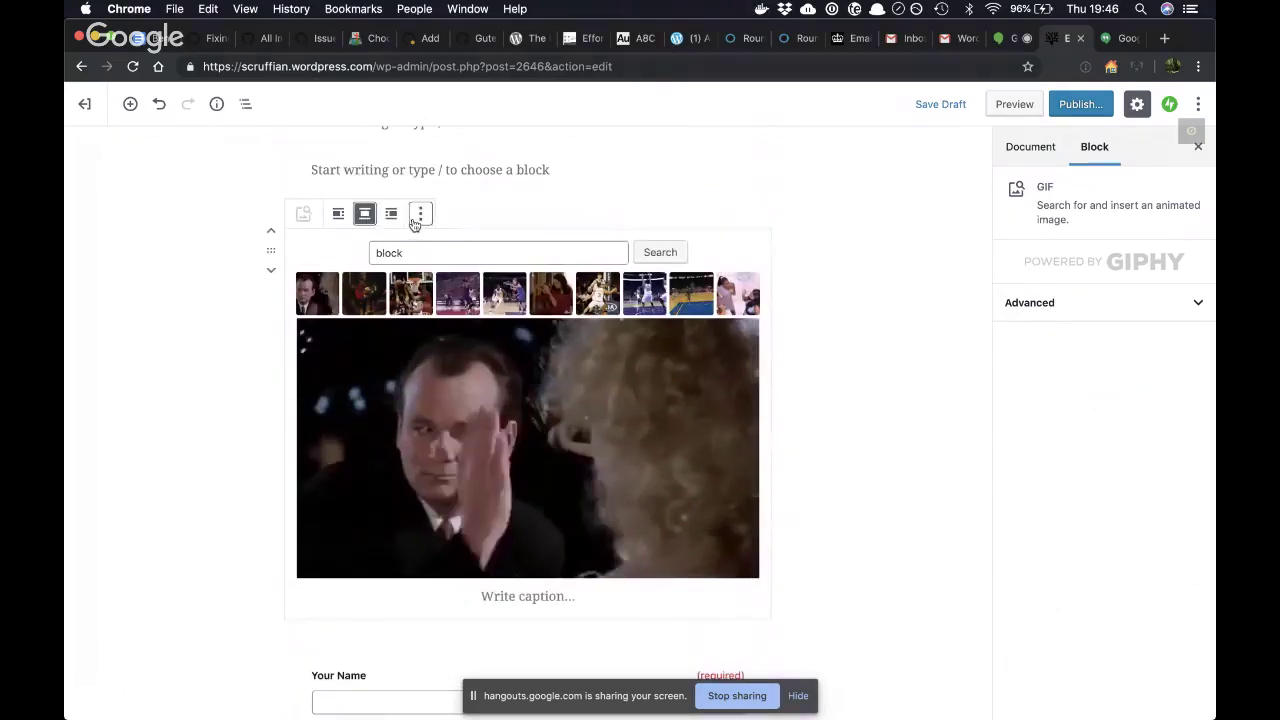
{"action": "left_click", "coordinate": [420, 214]}
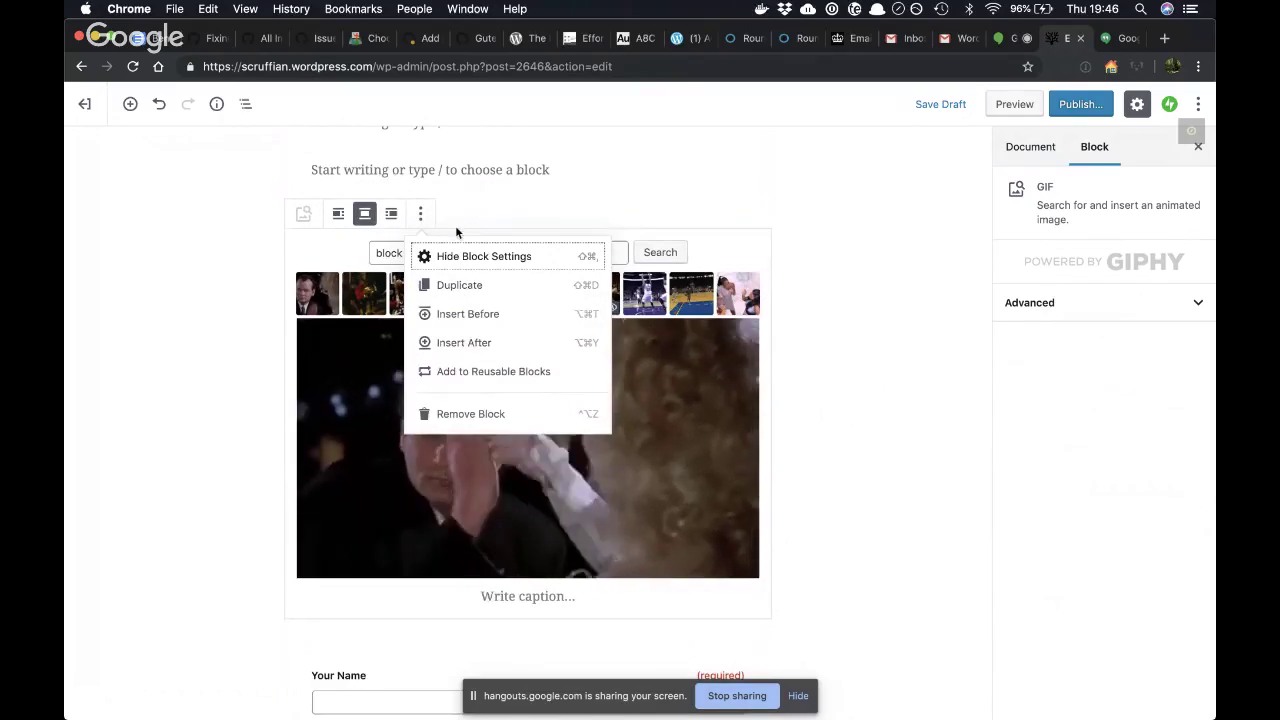
{"action": "left_click", "coordinate": [225, 251]}
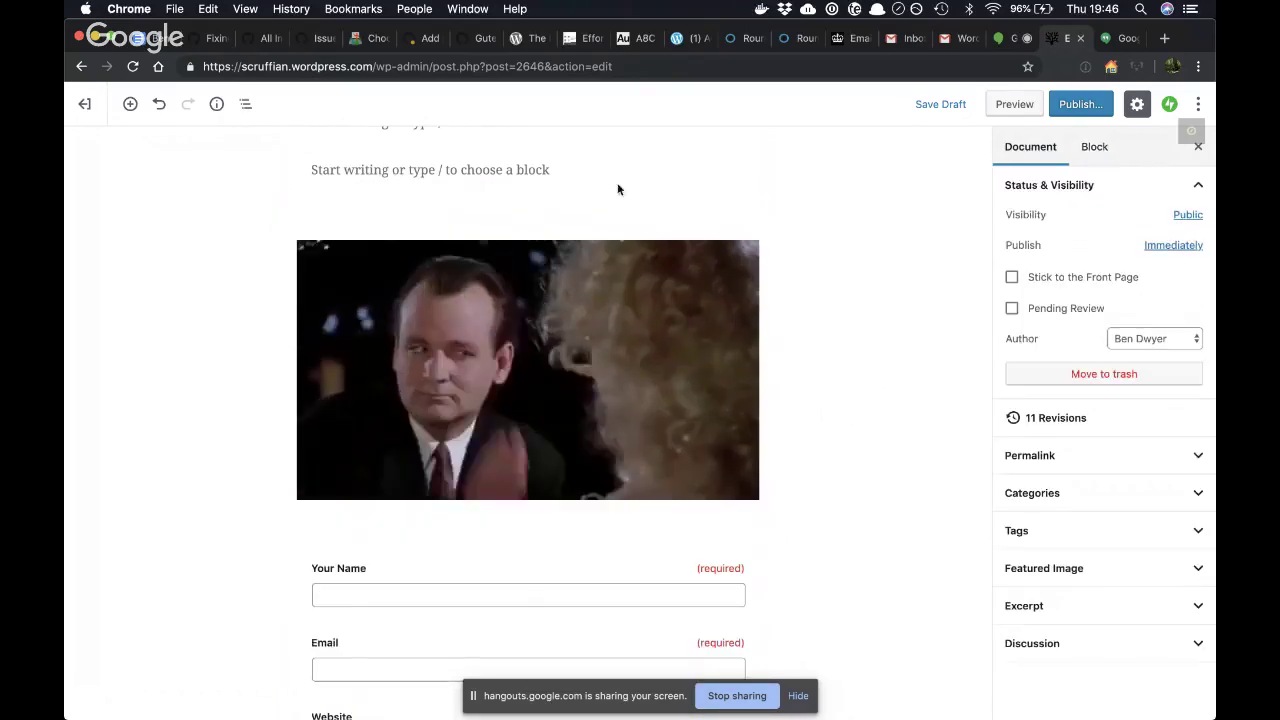
- Toggle the settings sidebar off with the GIF block selected
{"action": "left_click", "coordinate": [1137, 105]}
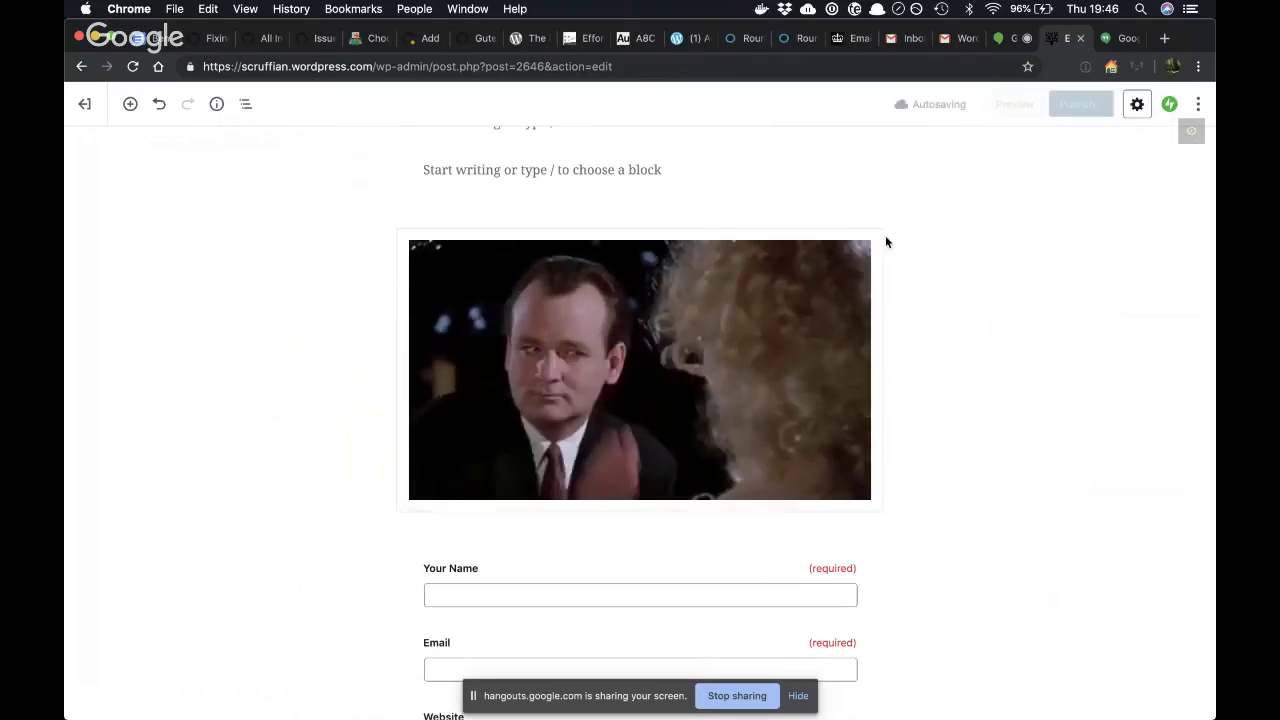
{"action": "left_click", "coordinate": [819, 294]}
{"action": "left_click", "coordinate": [1137, 105]}
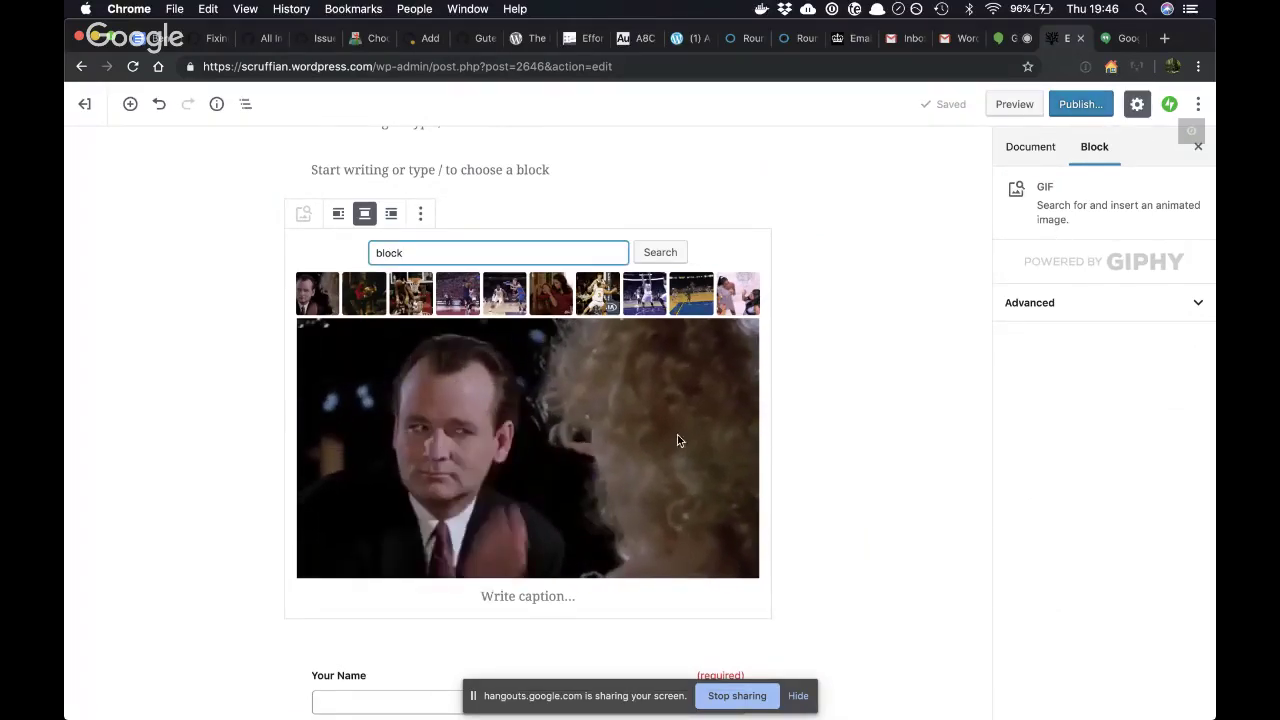
{"action": "left_click", "coordinate": [1137, 106]}
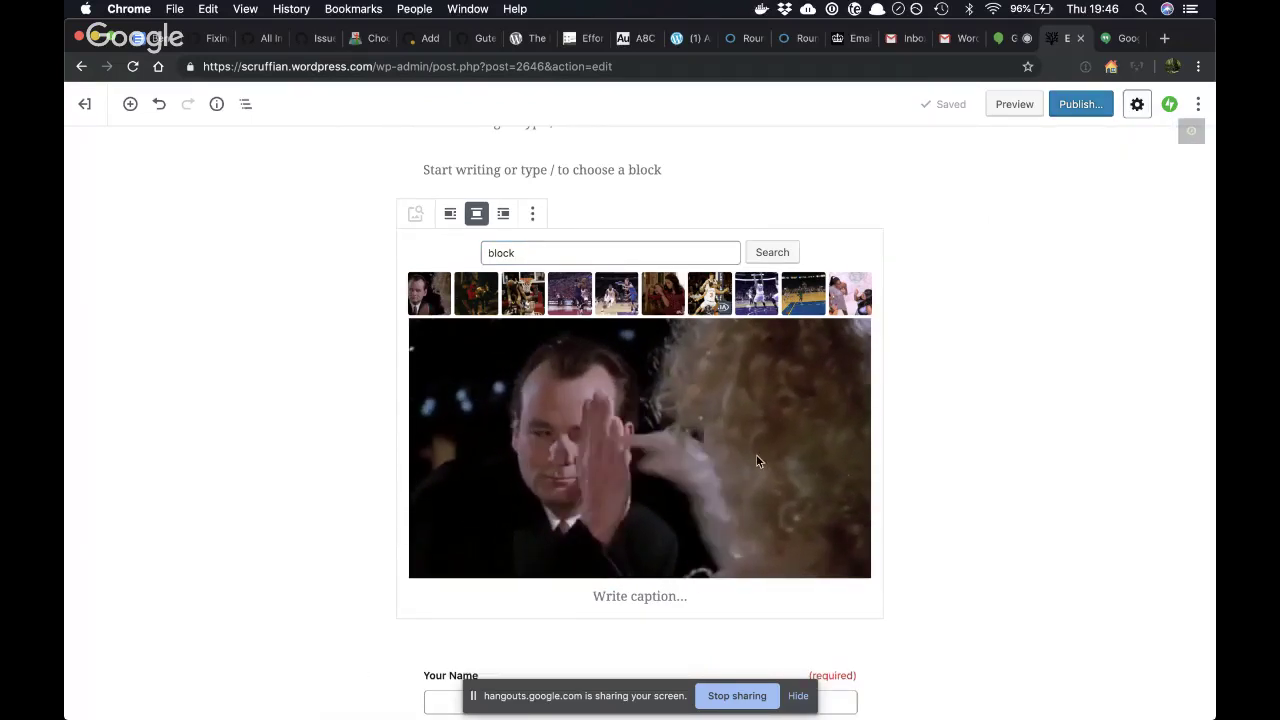
- Show the settings sidebar and expand the GIF block's Advanced section to reveal Additional CSS Class
{"action": "left_click", "coordinate": [1136, 105]}
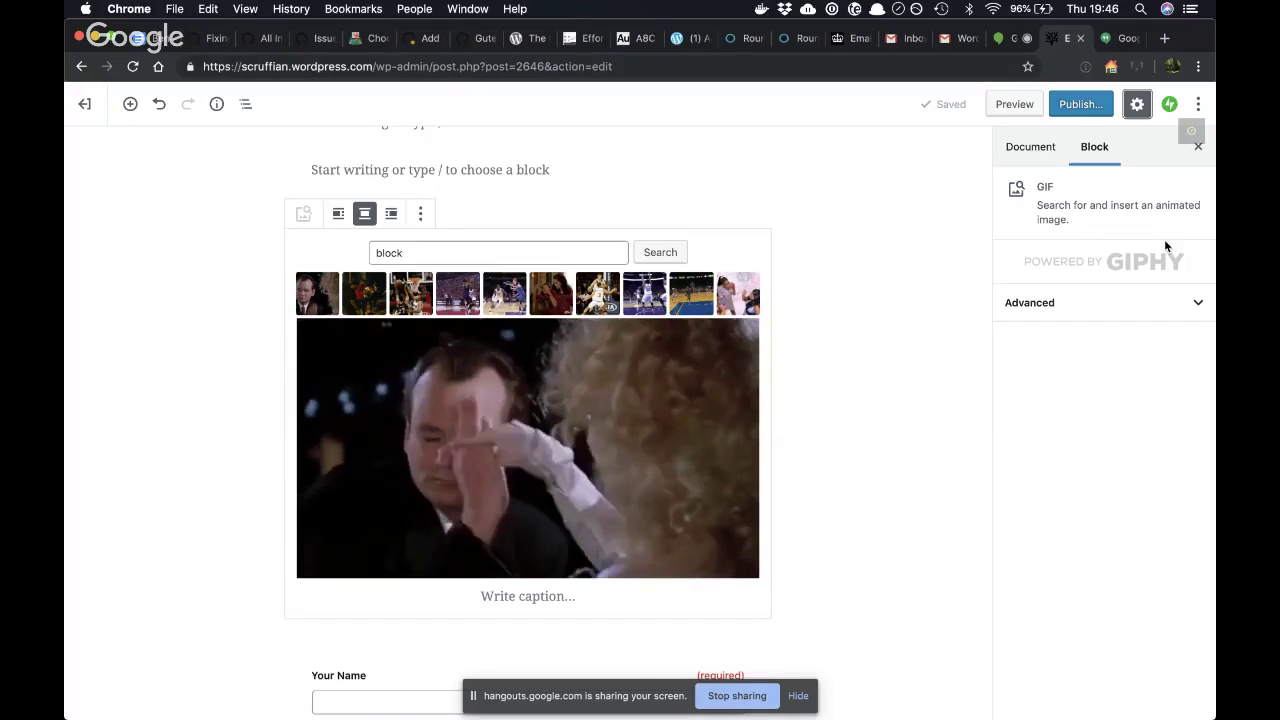
{"action": "scroll", "coordinate": [683, 385], "scroll_direction": "down", "scroll_amount": 5}
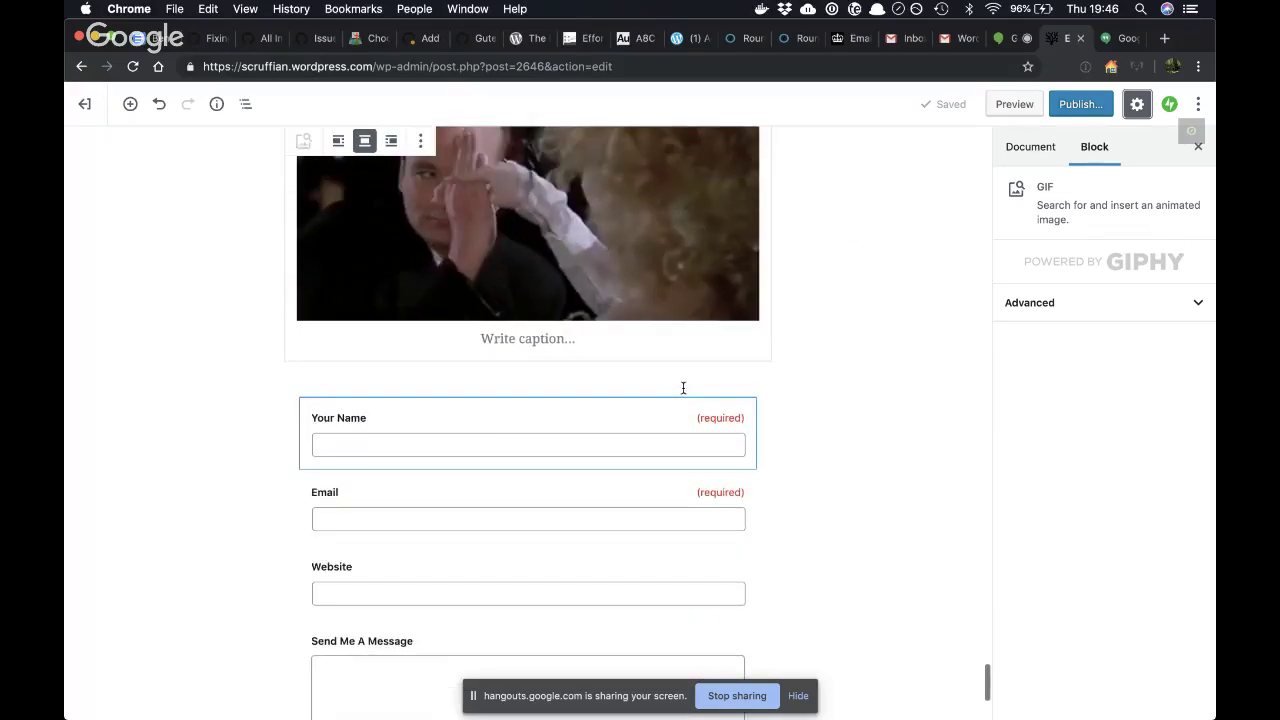
{"action": "left_click", "coordinate": [1100, 312]}
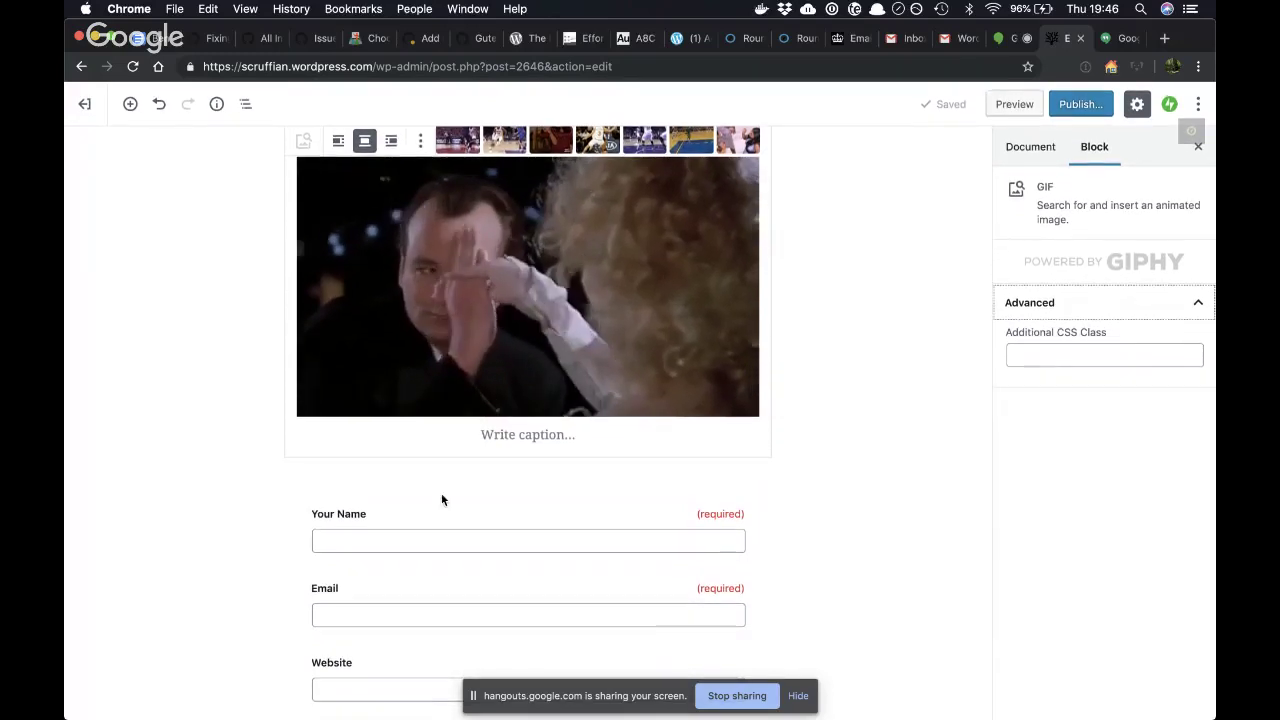
{"action": "scroll", "coordinate": [443, 497], "scroll_direction": "up", "scroll_amount": 3}
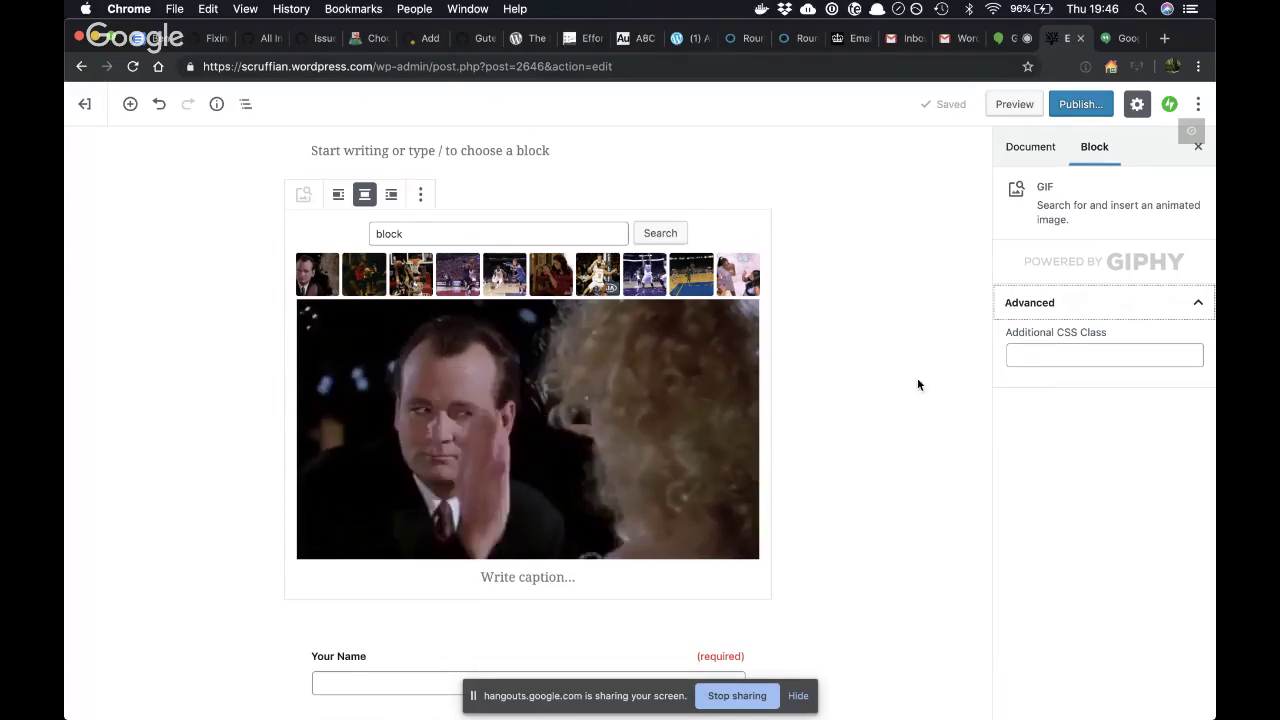
{"action": "scroll", "coordinate": [820, 440], "scroll_direction": "up", "scroll_amount": 1}
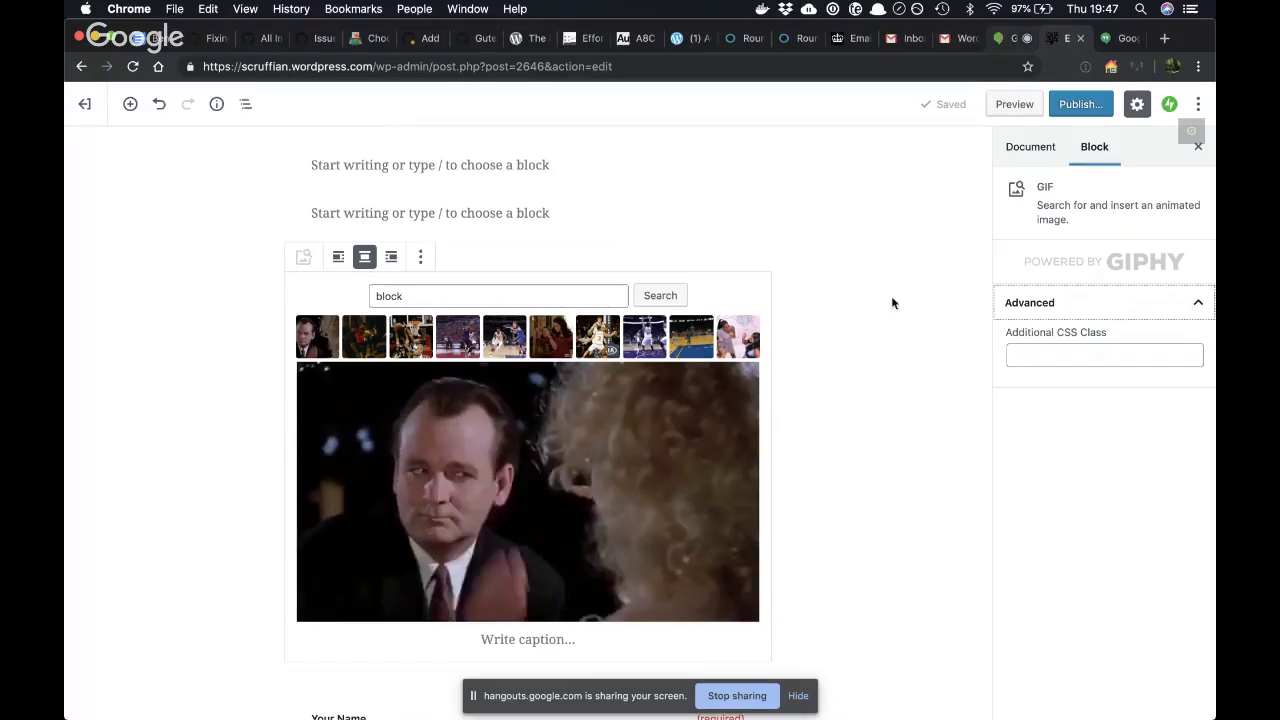
- Pause and resume screen sharing, then view the post's document settings and hide the sidebar
{"action": "left_click", "coordinate": [737, 697]}
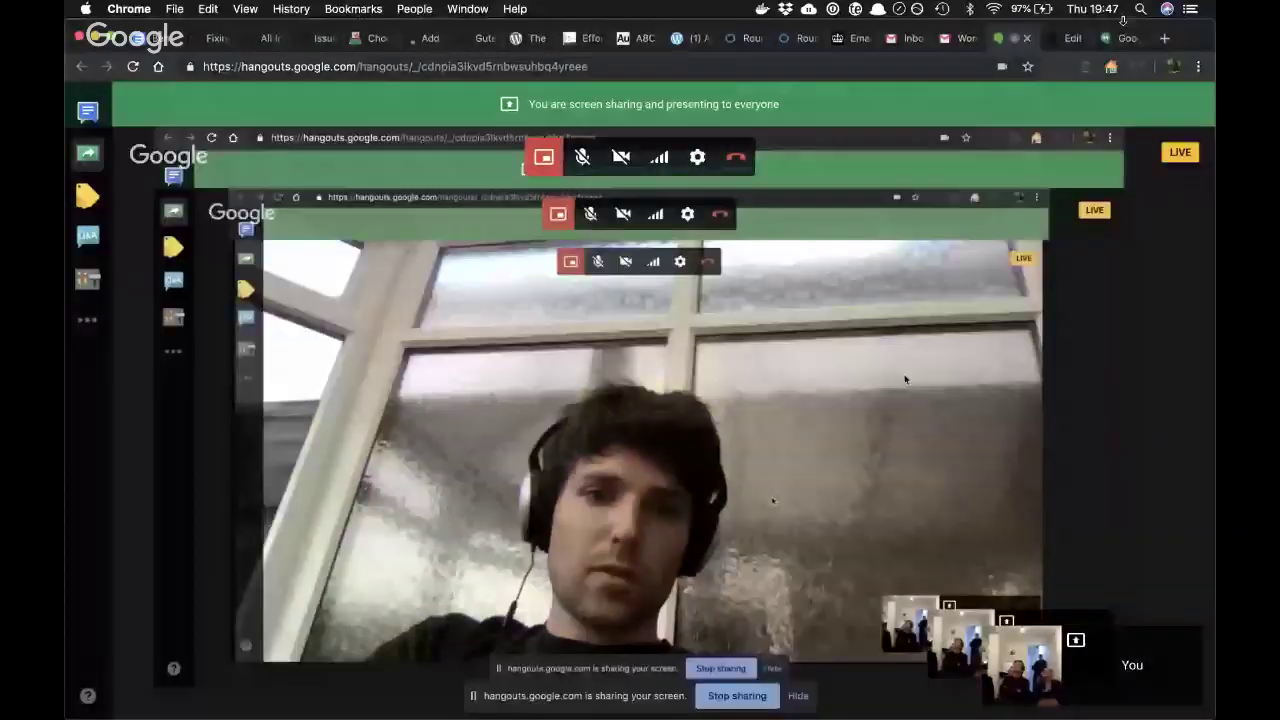
{"action": "left_click", "coordinate": [1063, 46]}
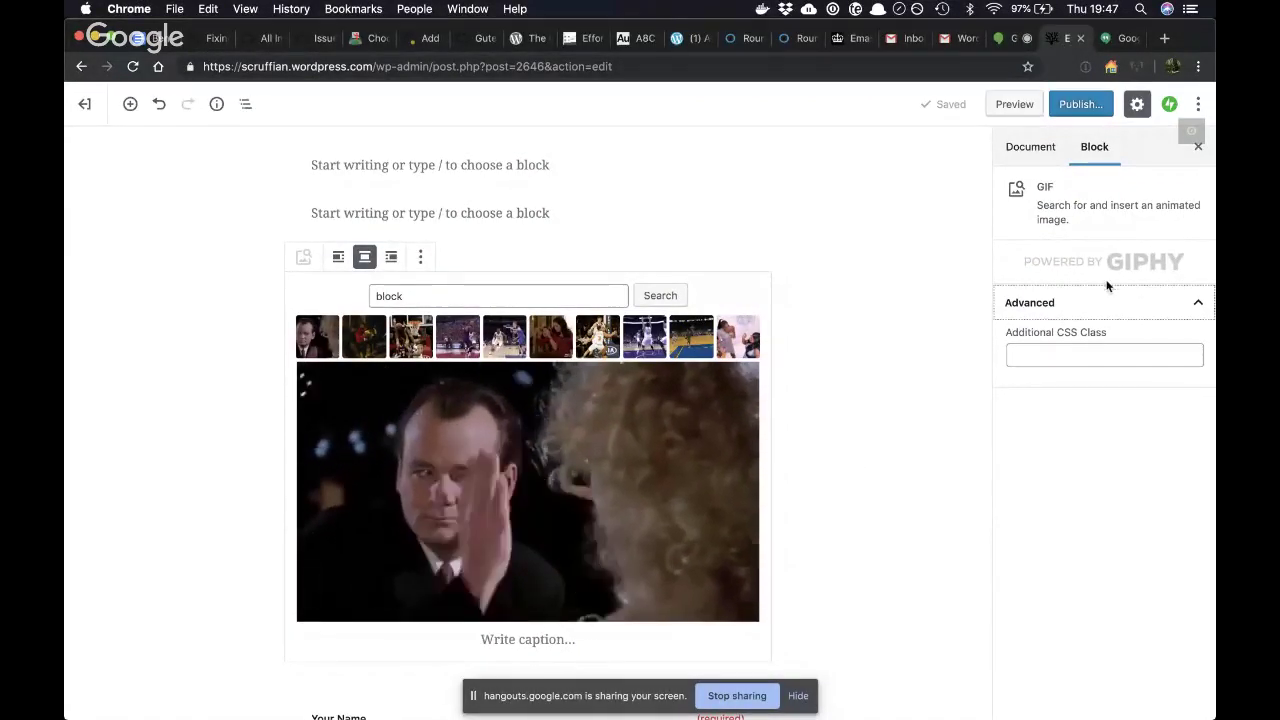
{"action": "left_click", "coordinate": [1034, 148]}
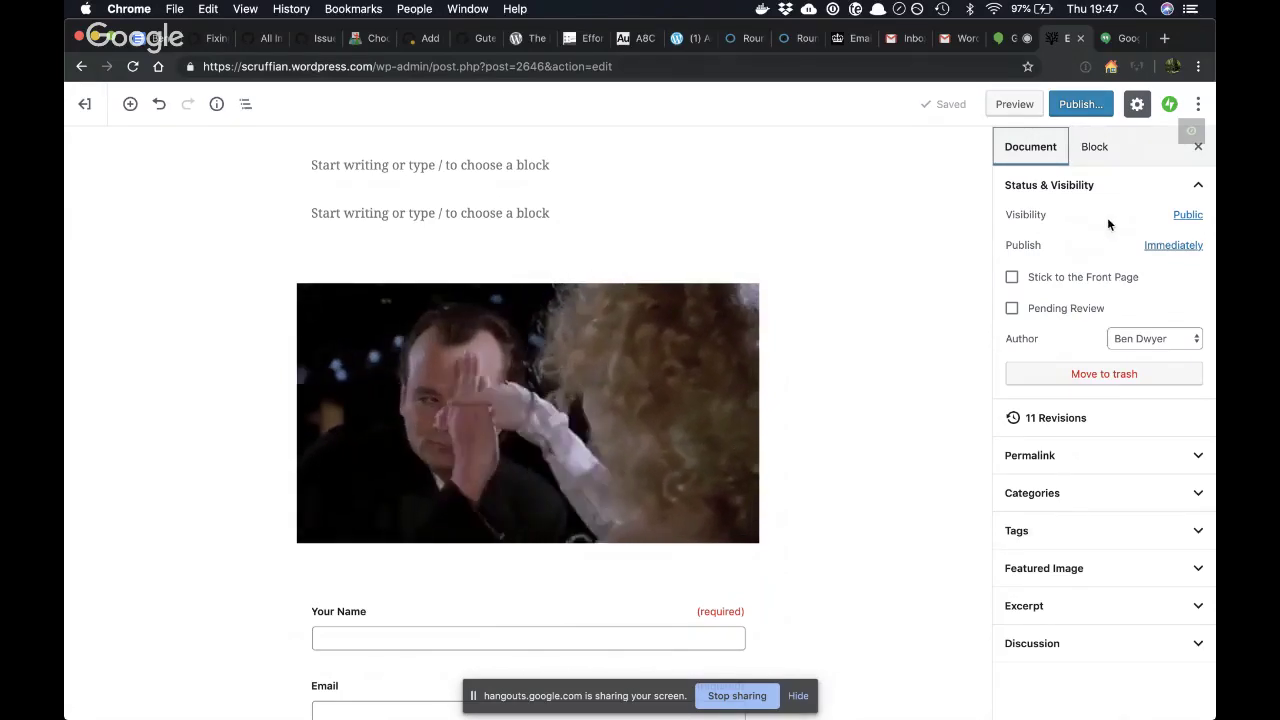
{"action": "left_click", "coordinate": [1139, 104]}
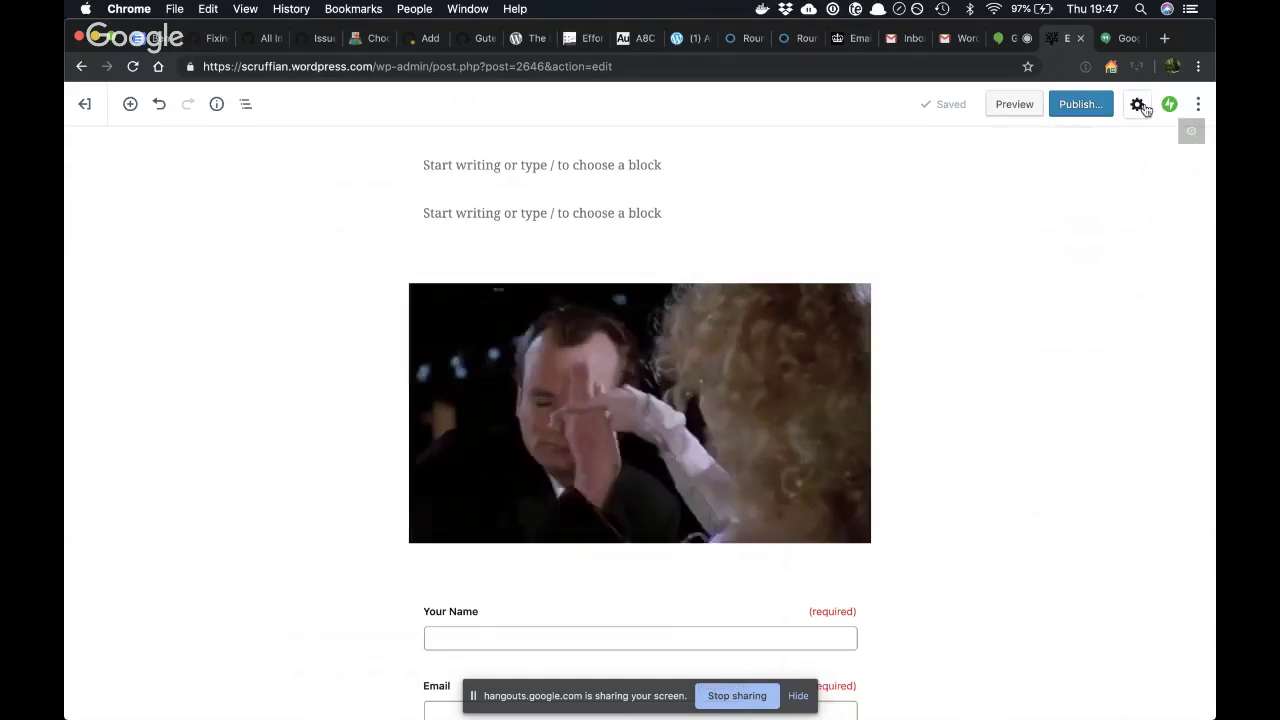
- Select the GIF with its settings shown and narrow the Chrome window to a phone-like width
{"action": "left_click", "coordinate": [828, 326]}
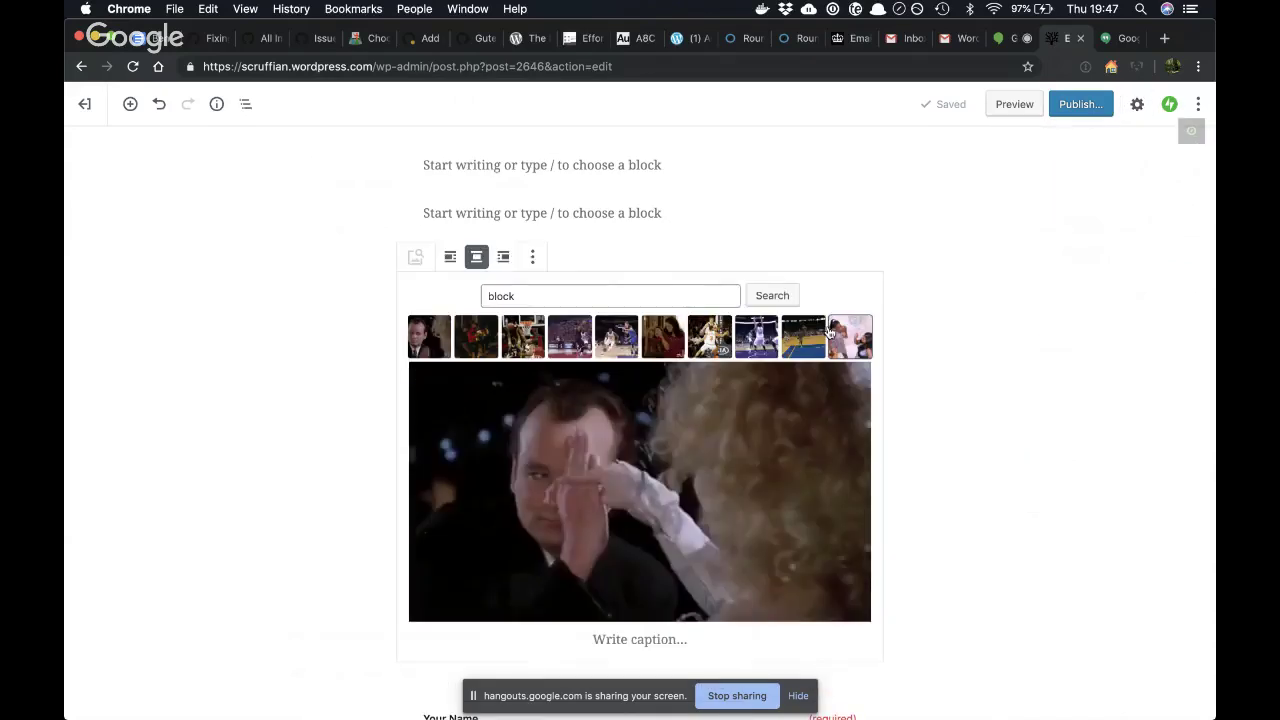
{"action": "left_click", "coordinate": [1137, 106]}
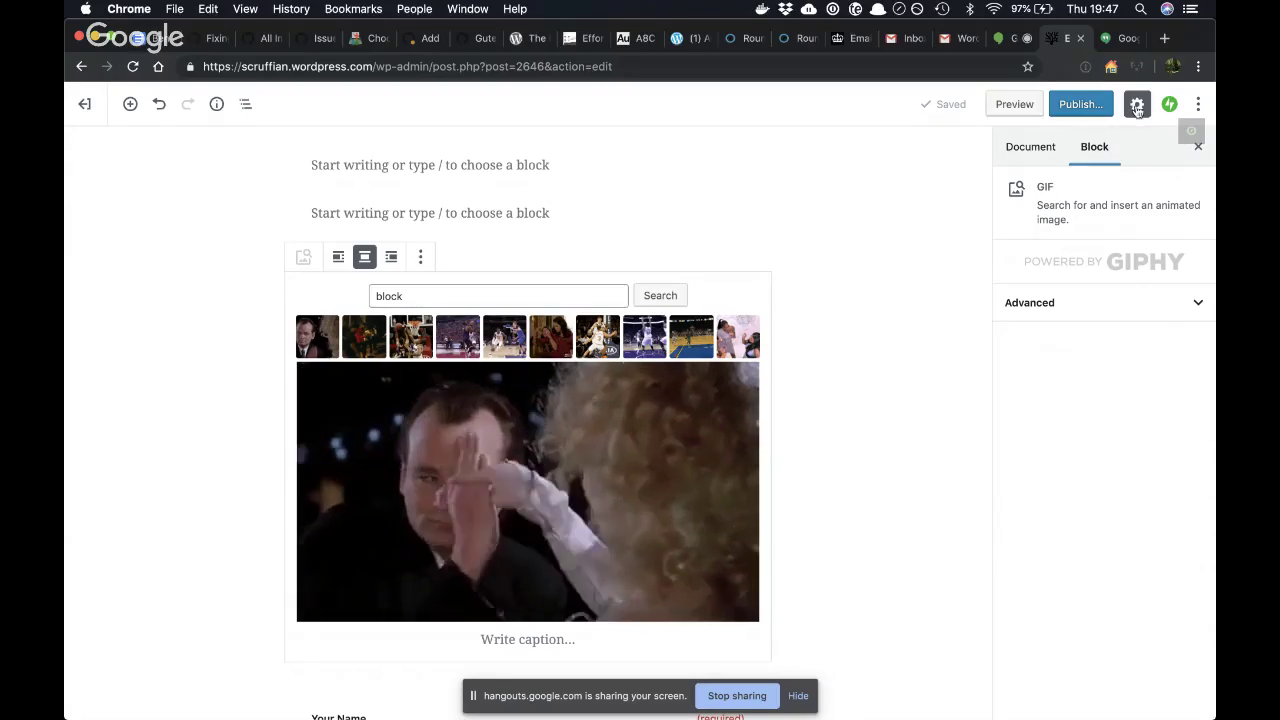
{"action": "left_click_drag", "start_coordinate": [1213, 256], "coordinate": [437, 264]}
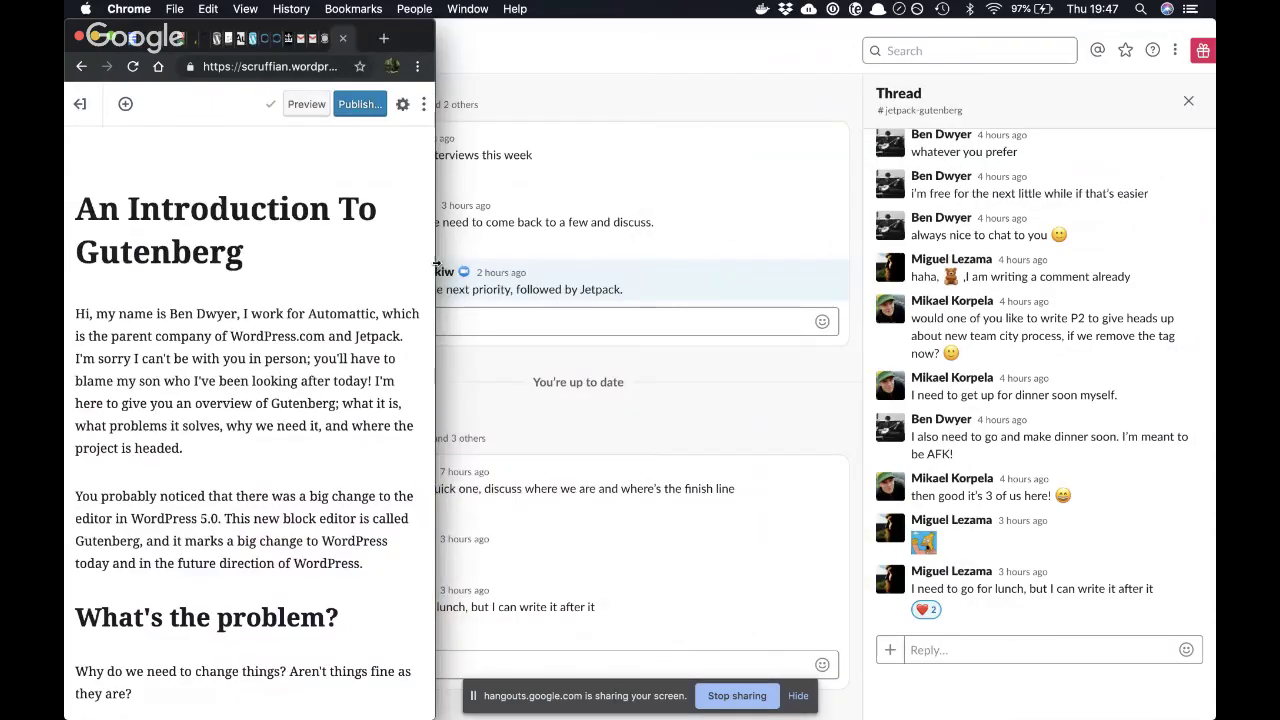
- Toggle the settings panel open and closed in the narrow window, leaving it closed
{"action": "left_click", "coordinate": [403, 105]}
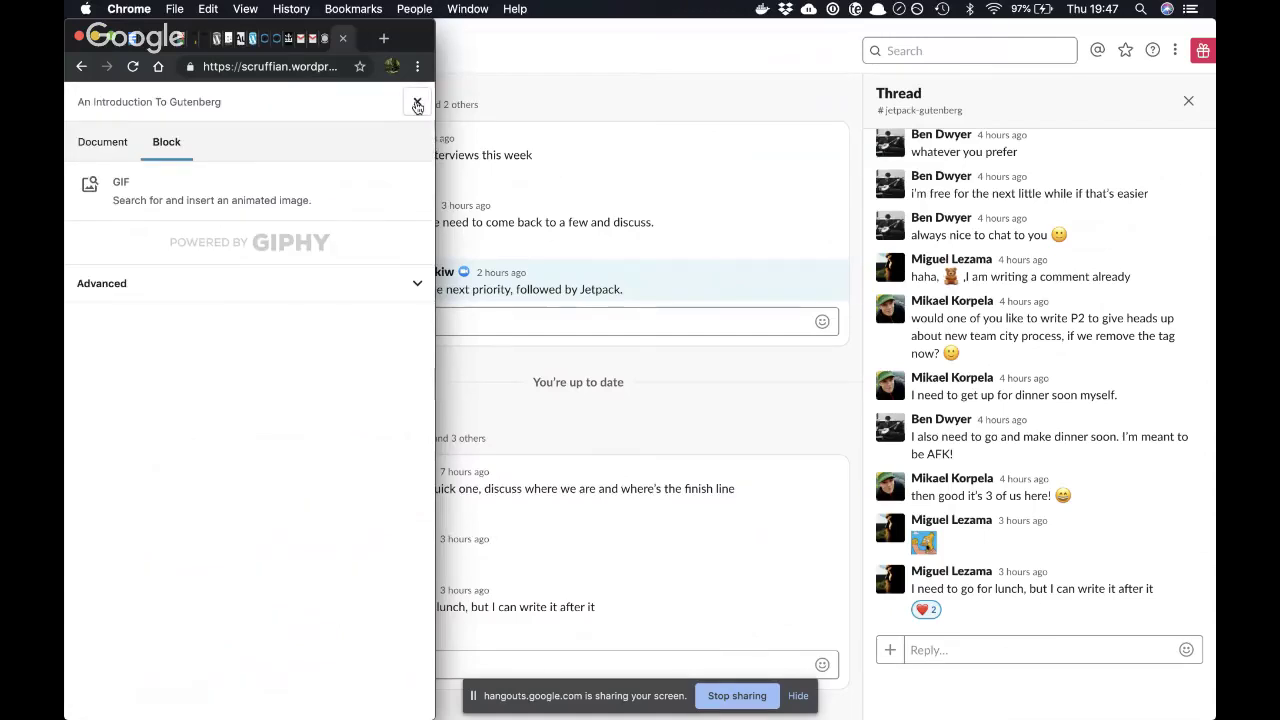
{"action": "left_click", "coordinate": [417, 106]}
{"action": "left_click", "coordinate": [406, 108]}
{"action": "left_click", "coordinate": [417, 105]}
{"action": "left_click", "coordinate": [408, 107]}
{"action": "left_click", "coordinate": [418, 104]}
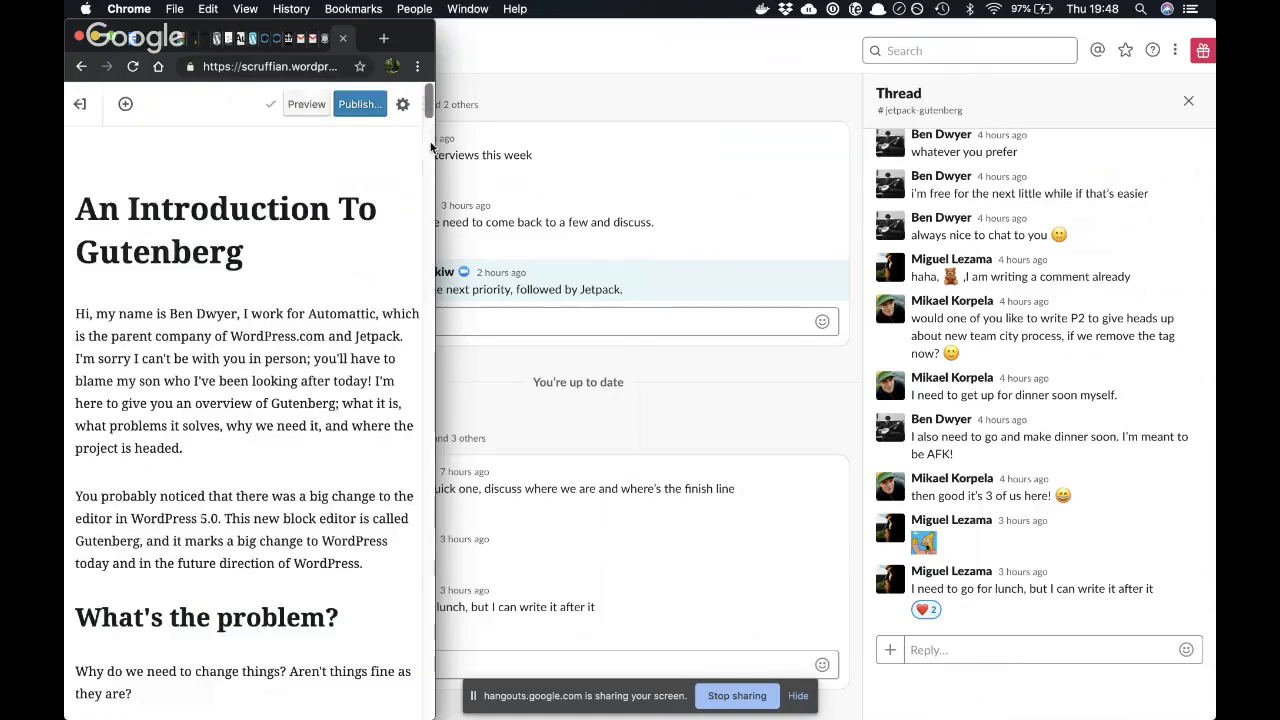
- Widen the browser window back to full width and scroll down to the GIF
{"action": "left_click_drag", "start_coordinate": [885, 167], "coordinate": [1212, 156]}
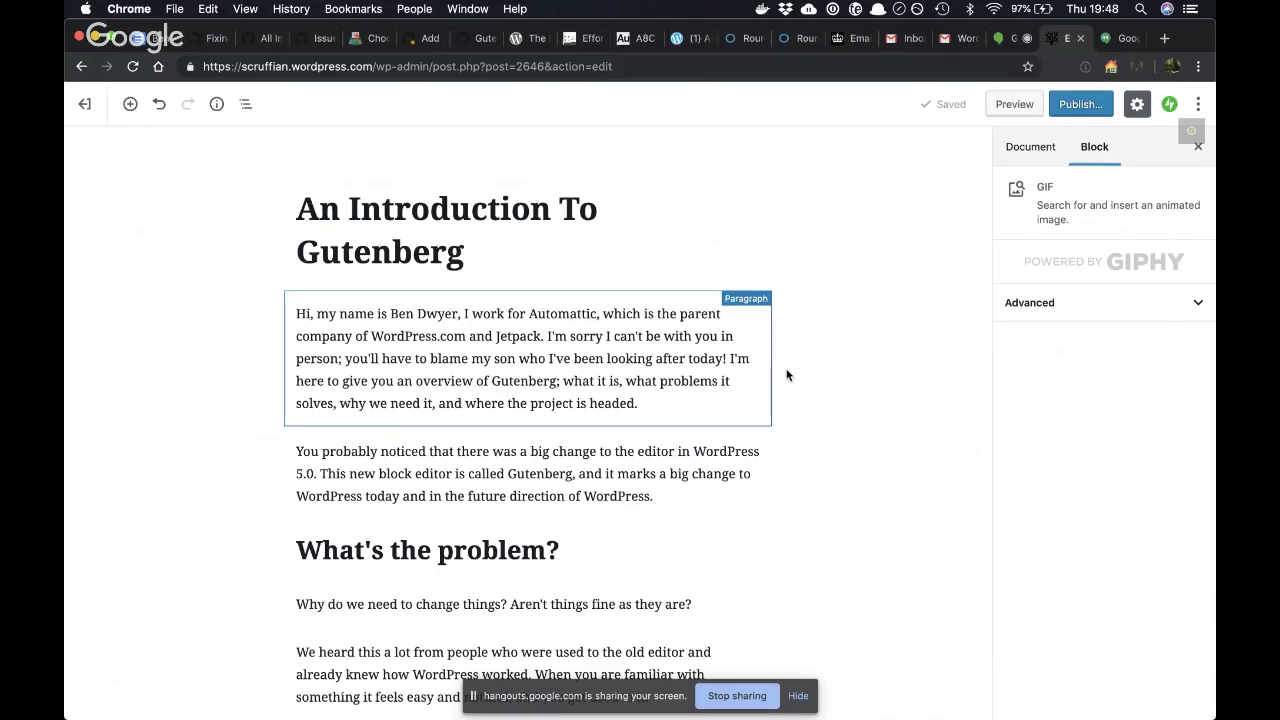
{"action": "scroll", "coordinate": [774, 571], "scroll_direction": "down", "scroll_amount": 5}
{"action": "scroll", "coordinate": [774, 575], "scroll_direction": "down", "scroll_amount": 20}
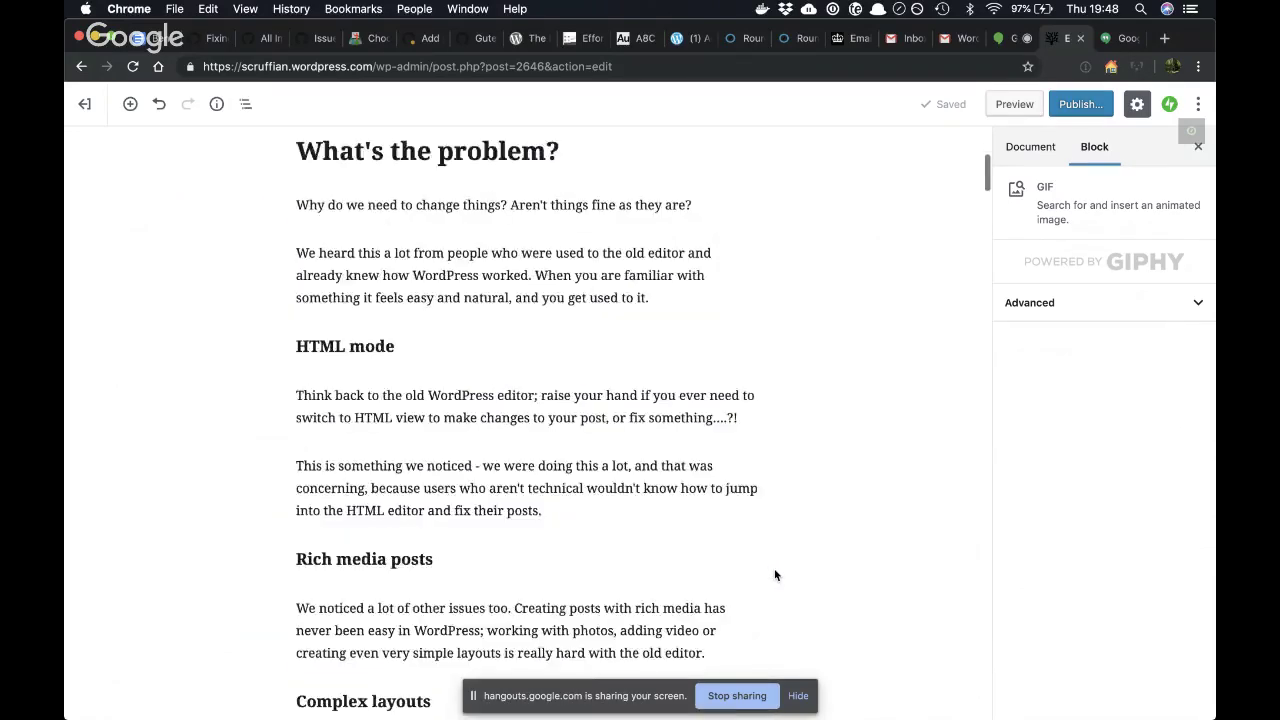
{"action": "scroll", "coordinate": [774, 575], "scroll_direction": "down", "scroll_amount": 20}
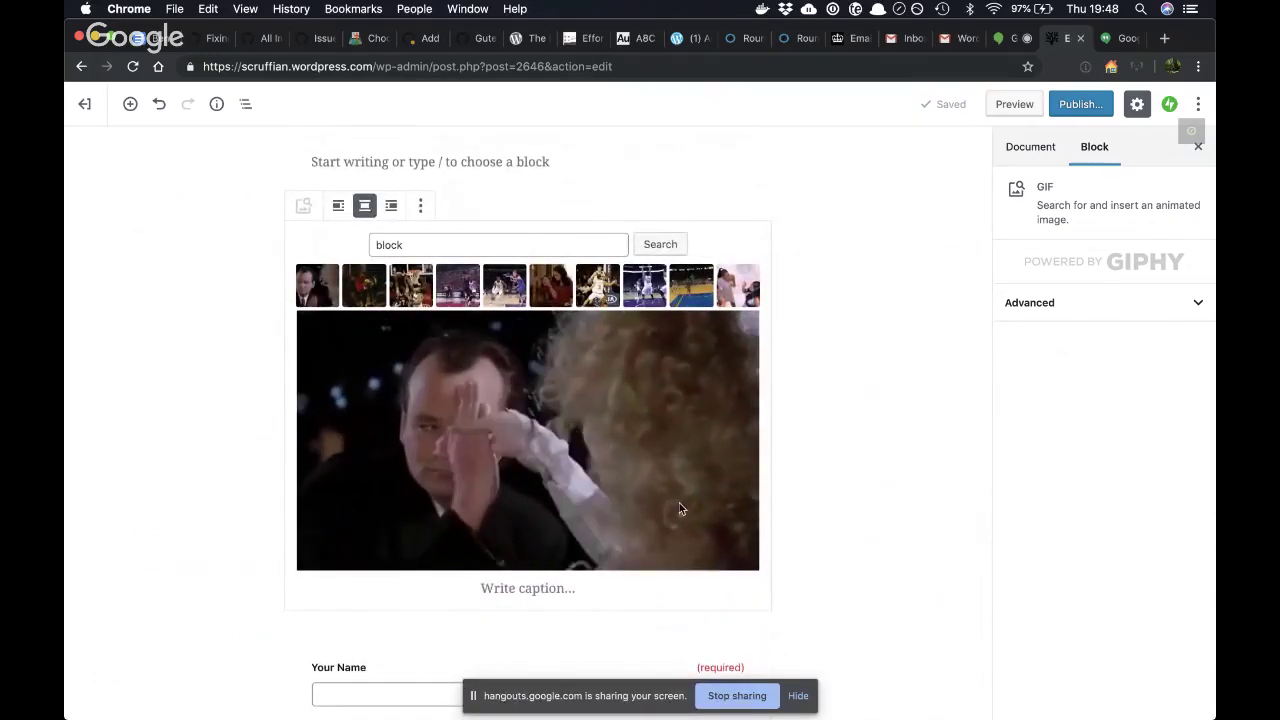
- Select the GIF block and bring up its More options menu
{"action": "left_click", "coordinate": [641, 497]}
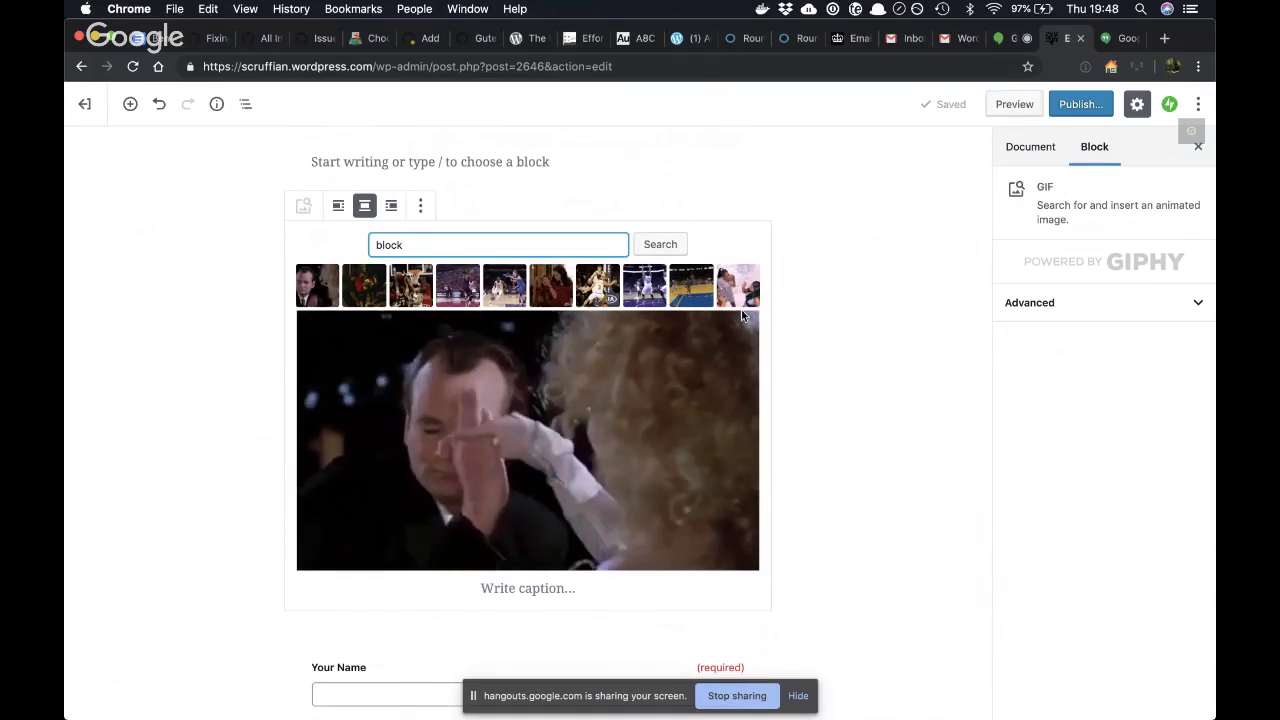
{"action": "left_click", "coordinate": [501, 204]}
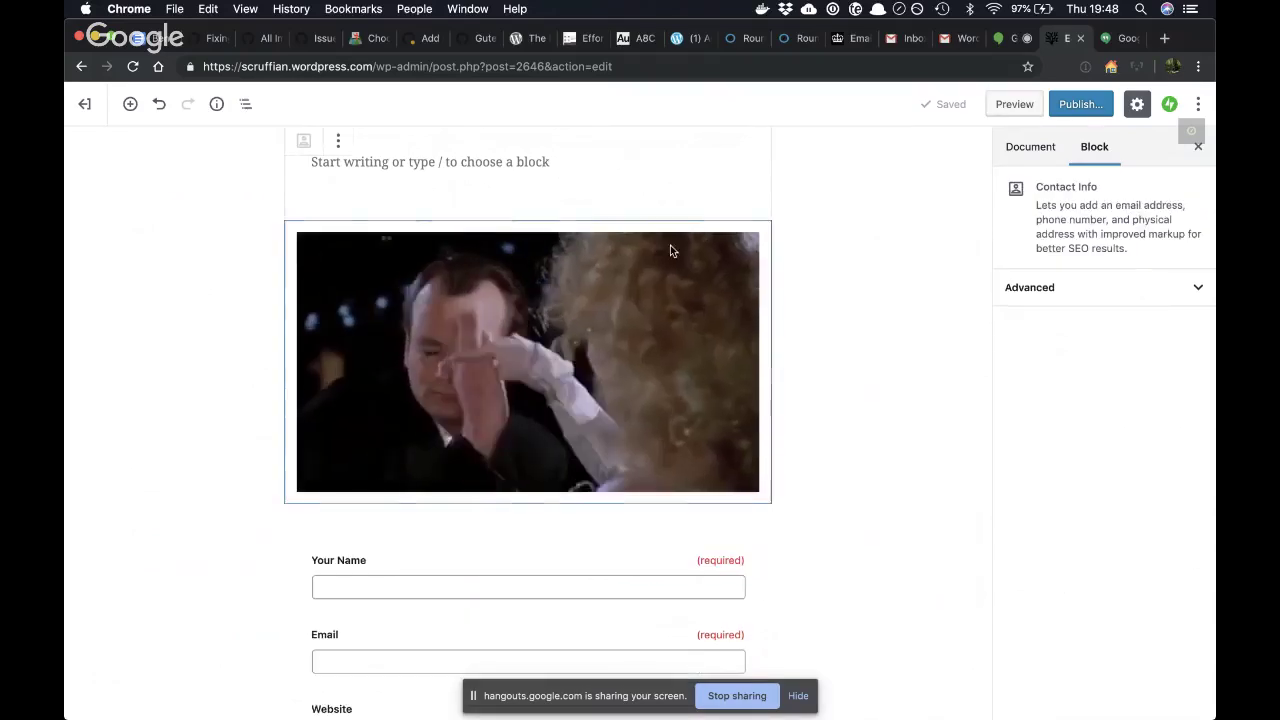
{"action": "left_click", "coordinate": [638, 318]}
{"action": "left_click", "coordinate": [421, 209]}
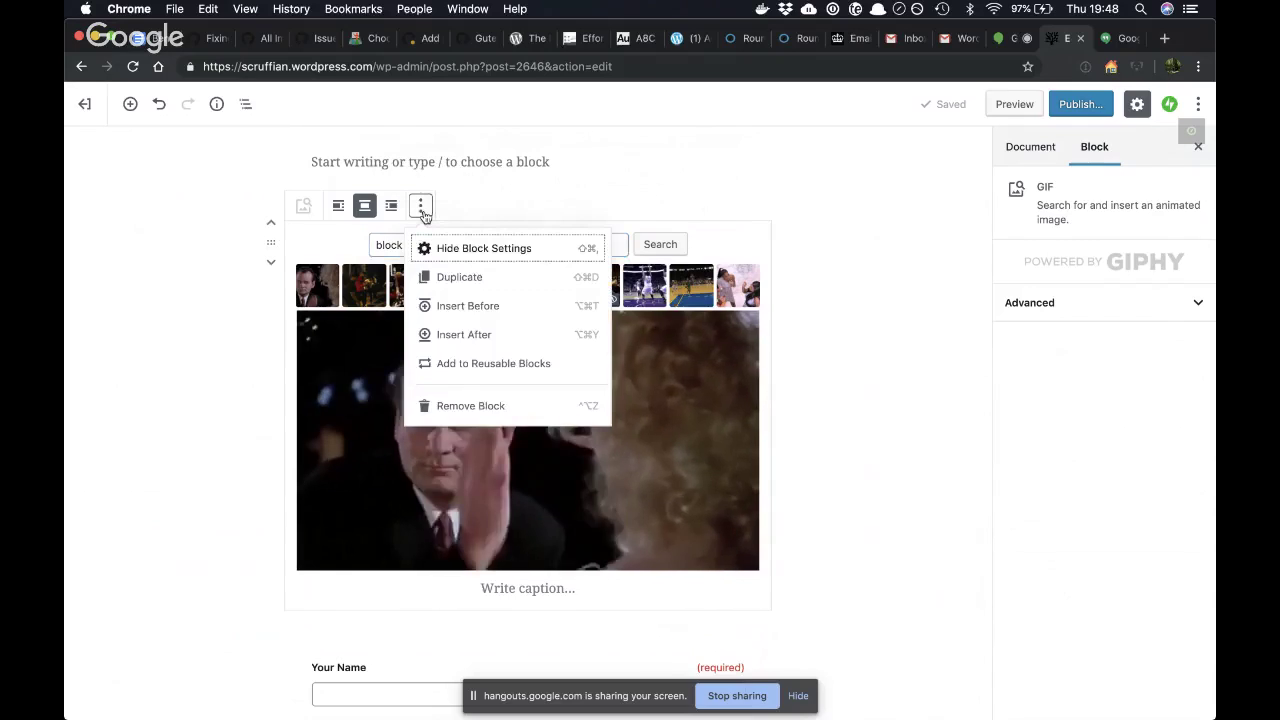
{"action": "left_click", "coordinate": [514, 206]}
{"action": "left_click", "coordinate": [461, 323]}
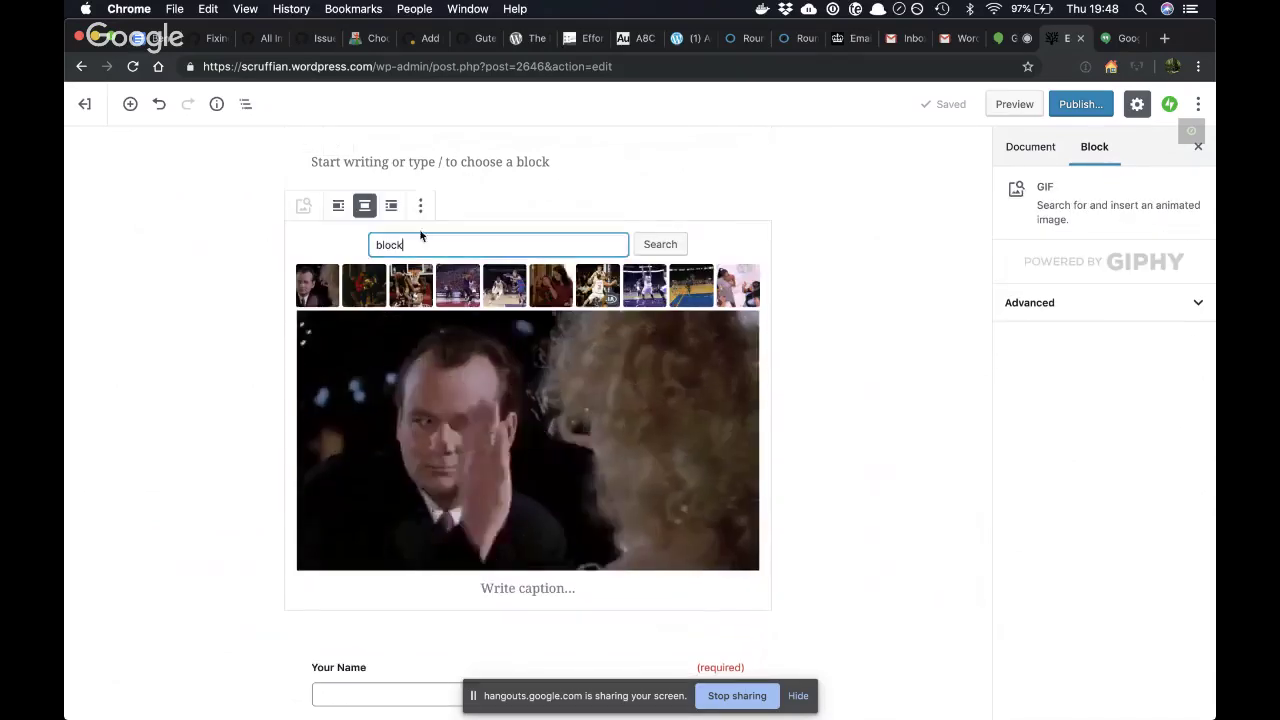
{"action": "left_click", "coordinate": [421, 205]}
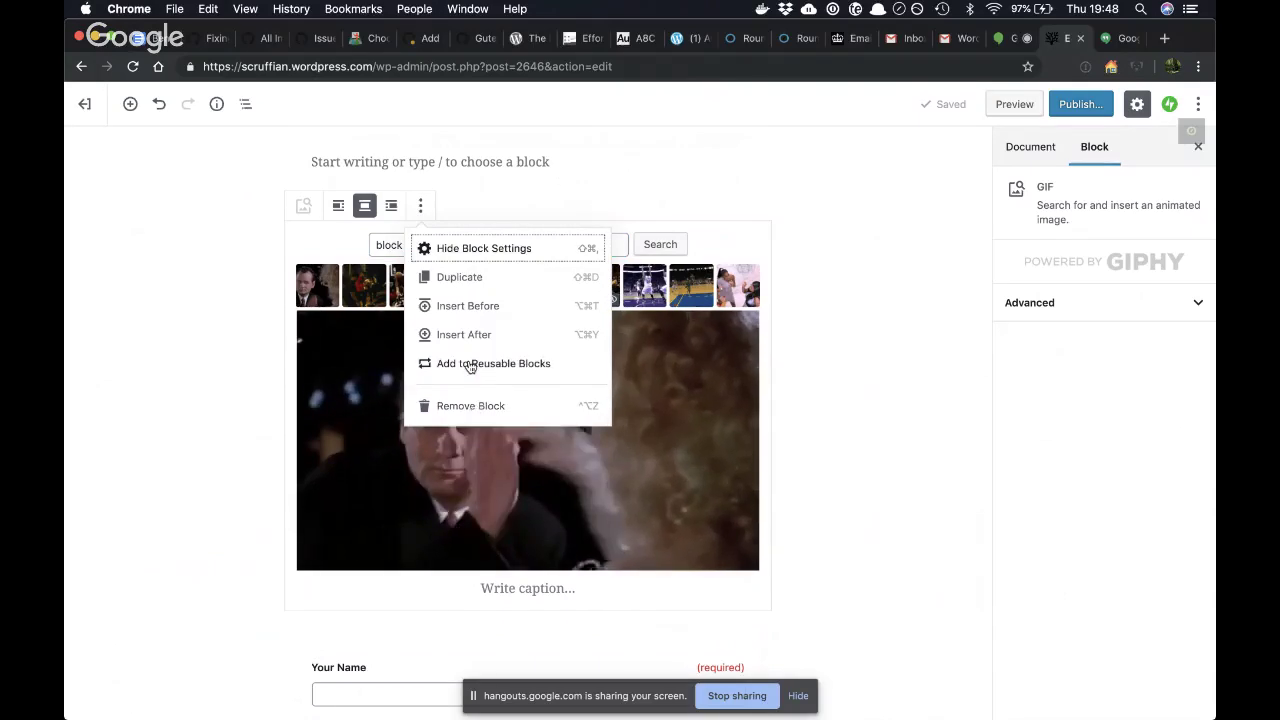
- Add the GIF to Reusable Blocks named 'giphy block', save it, and head to View Posts
{"action": "left_click", "coordinate": [471, 363]}
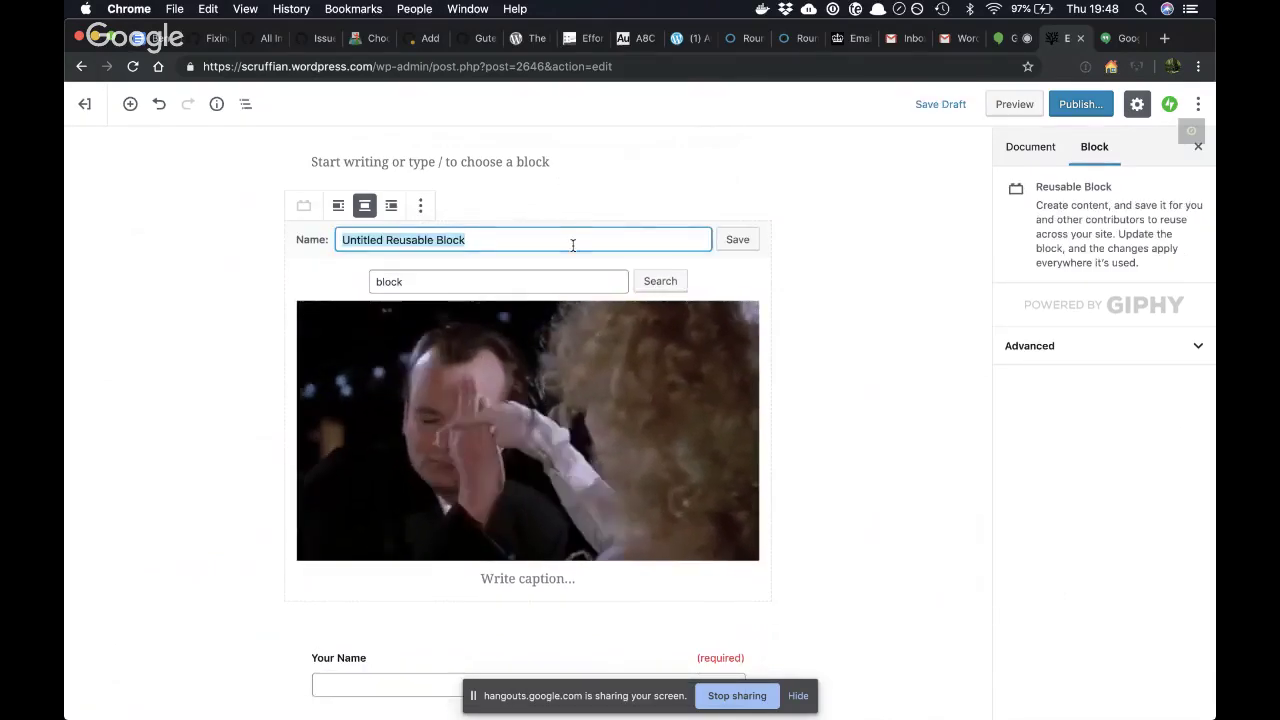
{"action": "type", "text": "gip"}
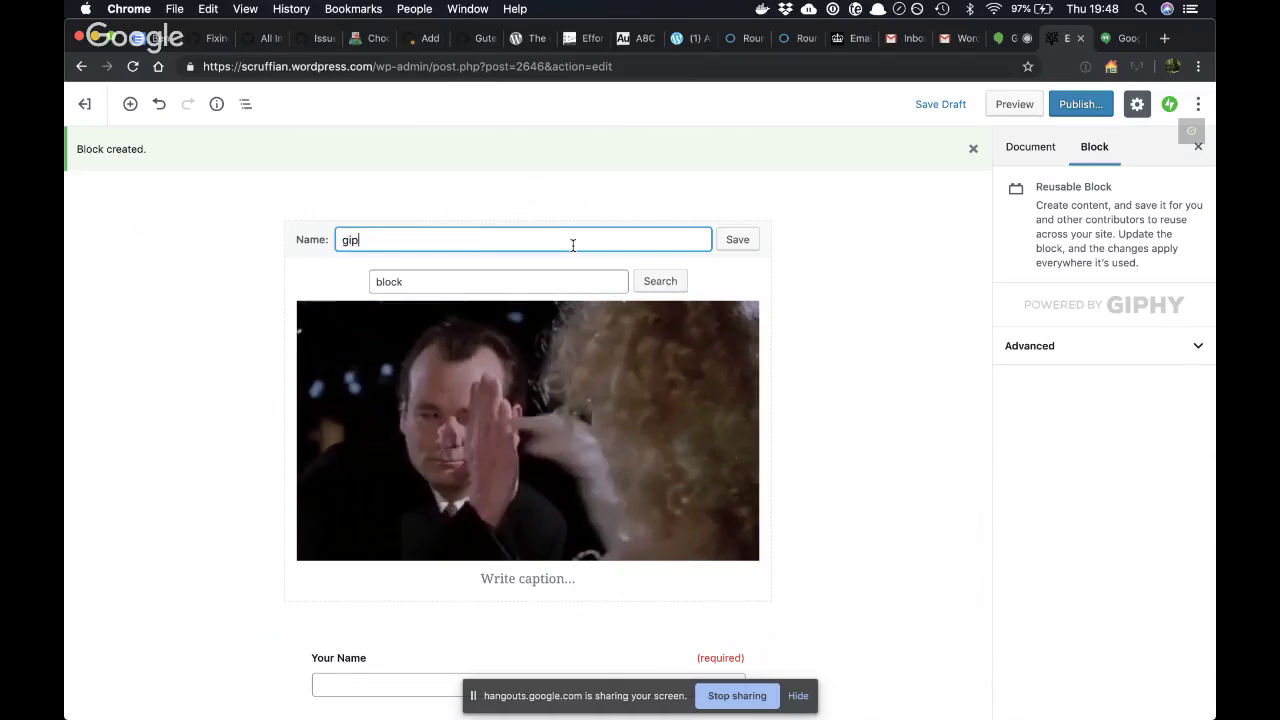
{"action": "type", "text": "hy block"}
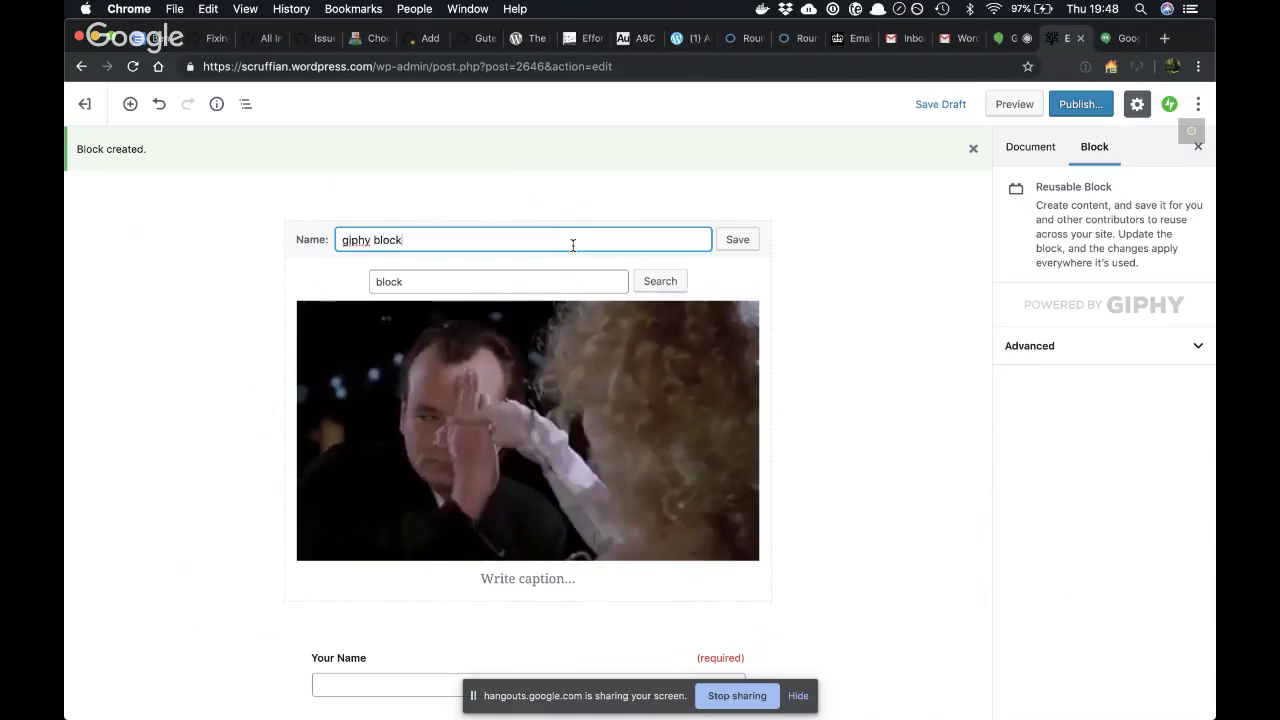
{"action": "left_click", "coordinate": [729, 240]}
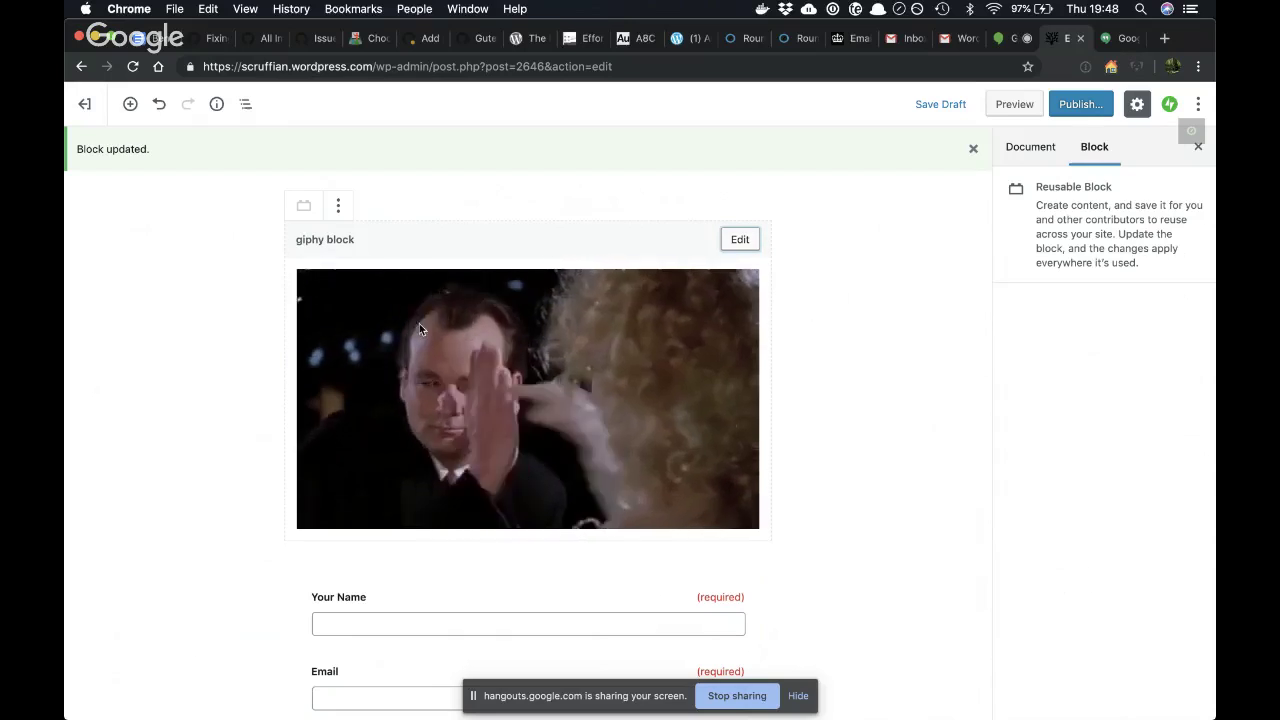
{"action": "left_click", "coordinate": [84, 104]}
- Confirm leaving the editor and start a new blog post
{"action": "left_click", "coordinate": [760, 263]}
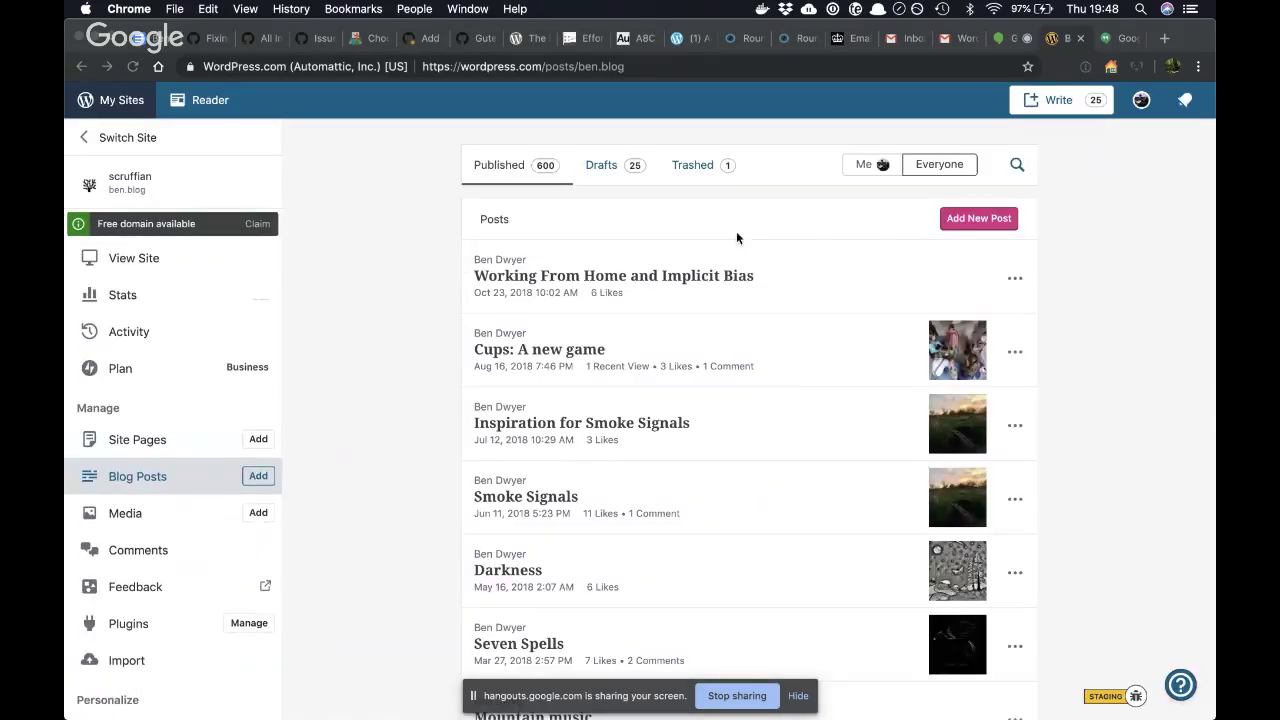
{"action": "left_click", "coordinate": [968, 222]}
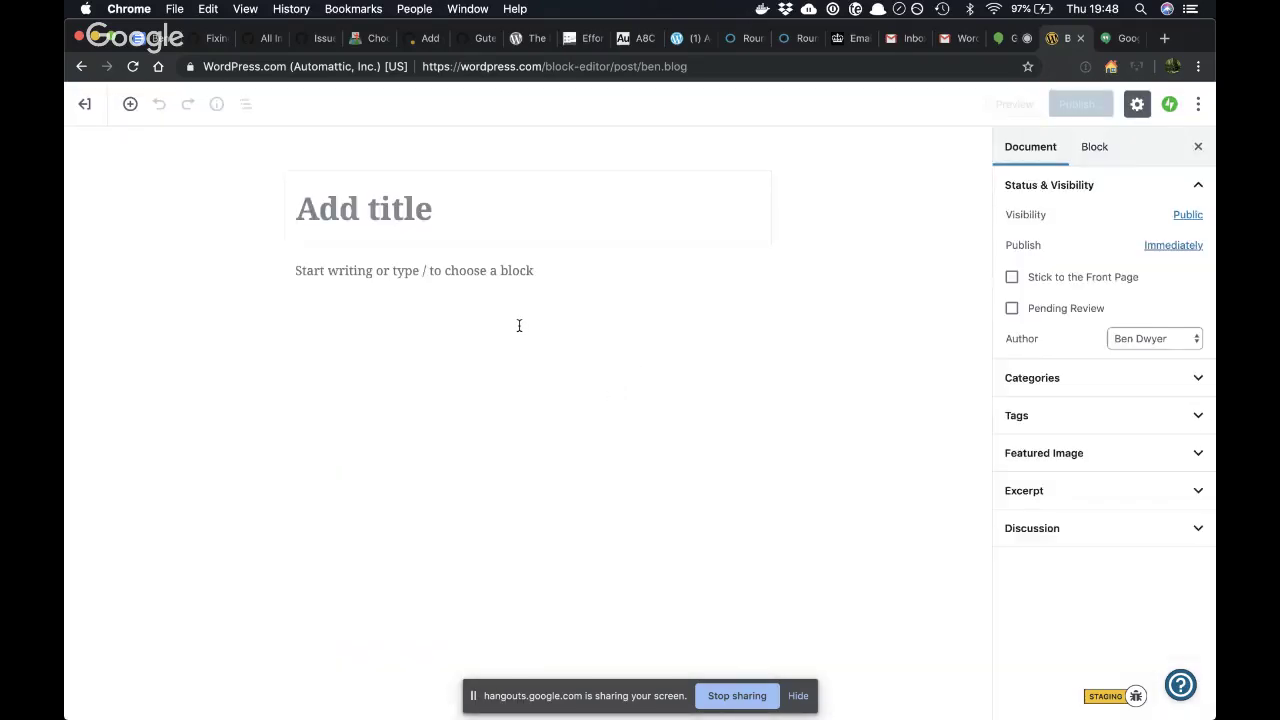
{"action": "left_click", "coordinate": [302, 307]}
- Insert the 'giphy block' reusable block from the Reusable category, then return to the posts list
{"action": "left_click", "coordinate": [260, 272]}
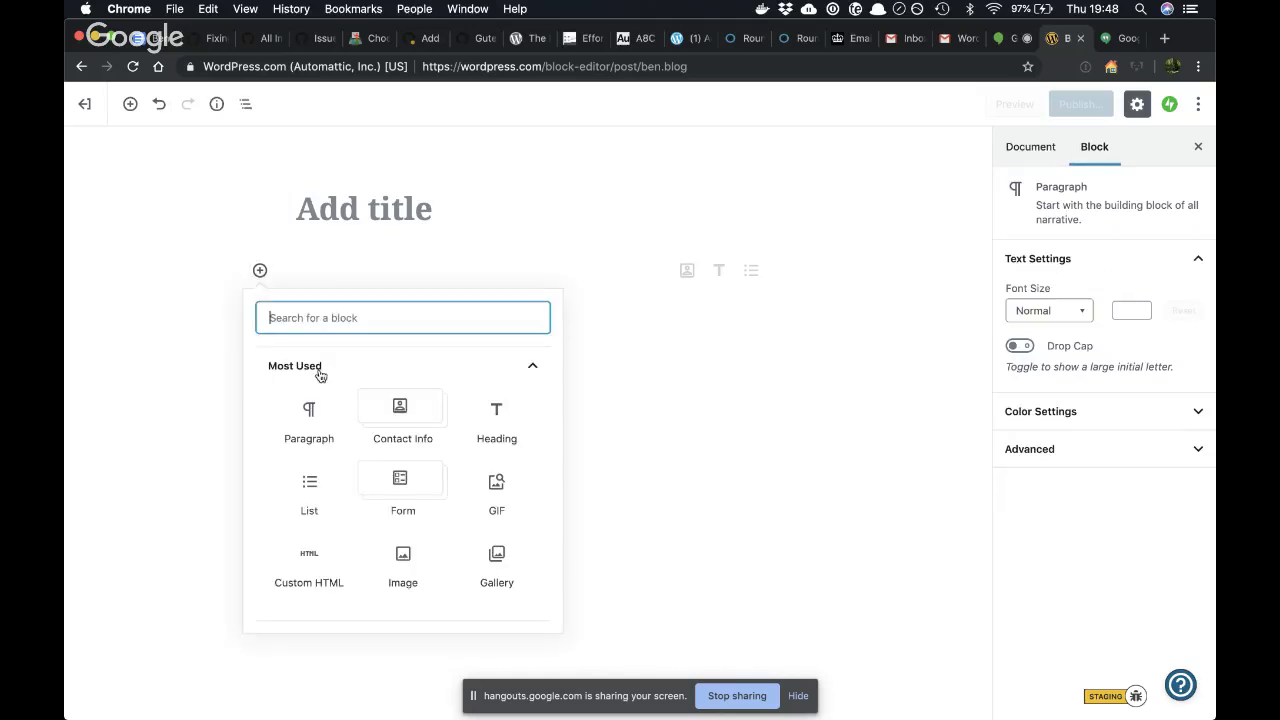
{"action": "scroll", "coordinate": [334, 486], "scroll_direction": "up", "scroll_amount": 2}
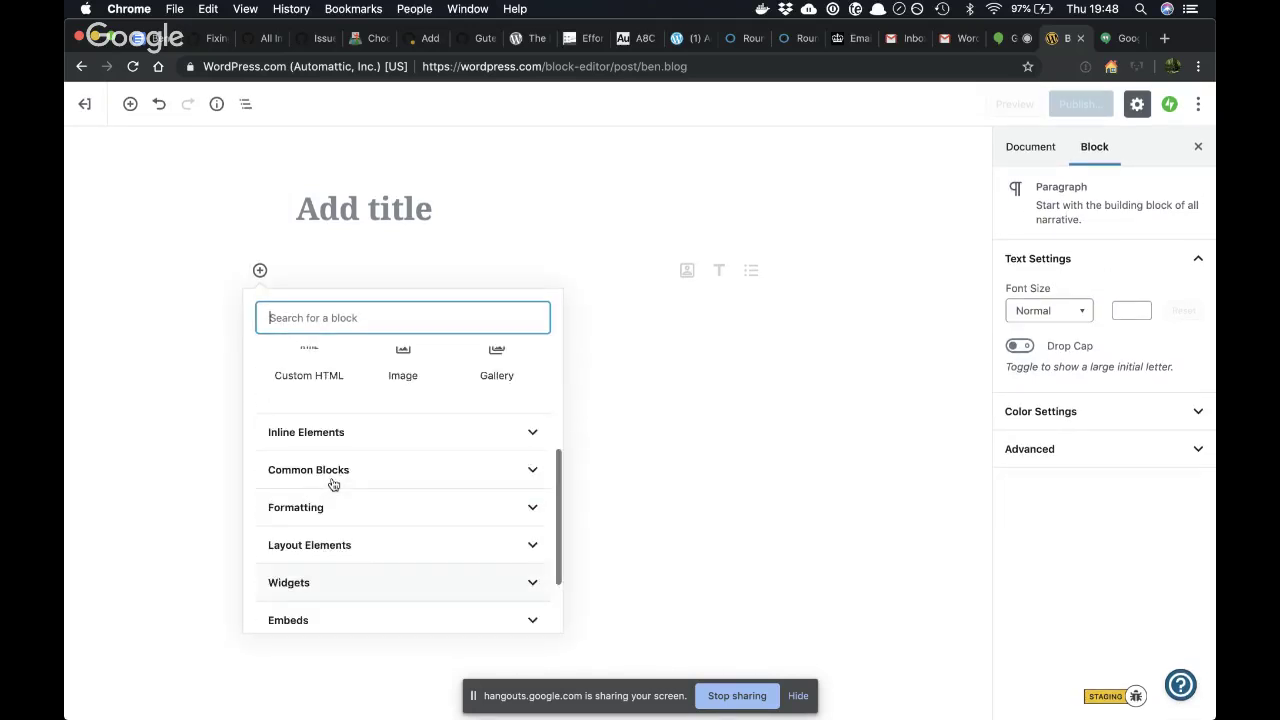
{"action": "scroll", "coordinate": [337, 560], "scroll_direction": "down", "scroll_amount": 2}
{"action": "left_click", "coordinate": [335, 600]}
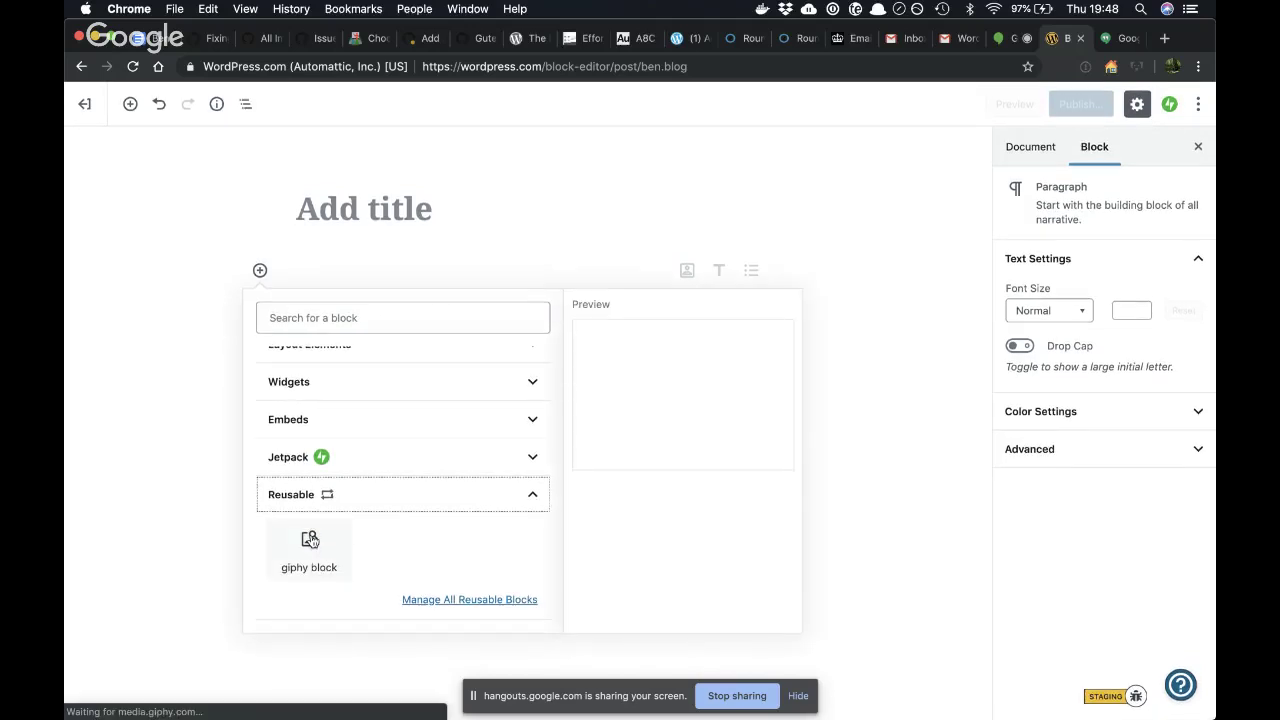
{"action": "left_click", "coordinate": [309, 541]}
{"action": "left_click", "coordinate": [864, 342]}
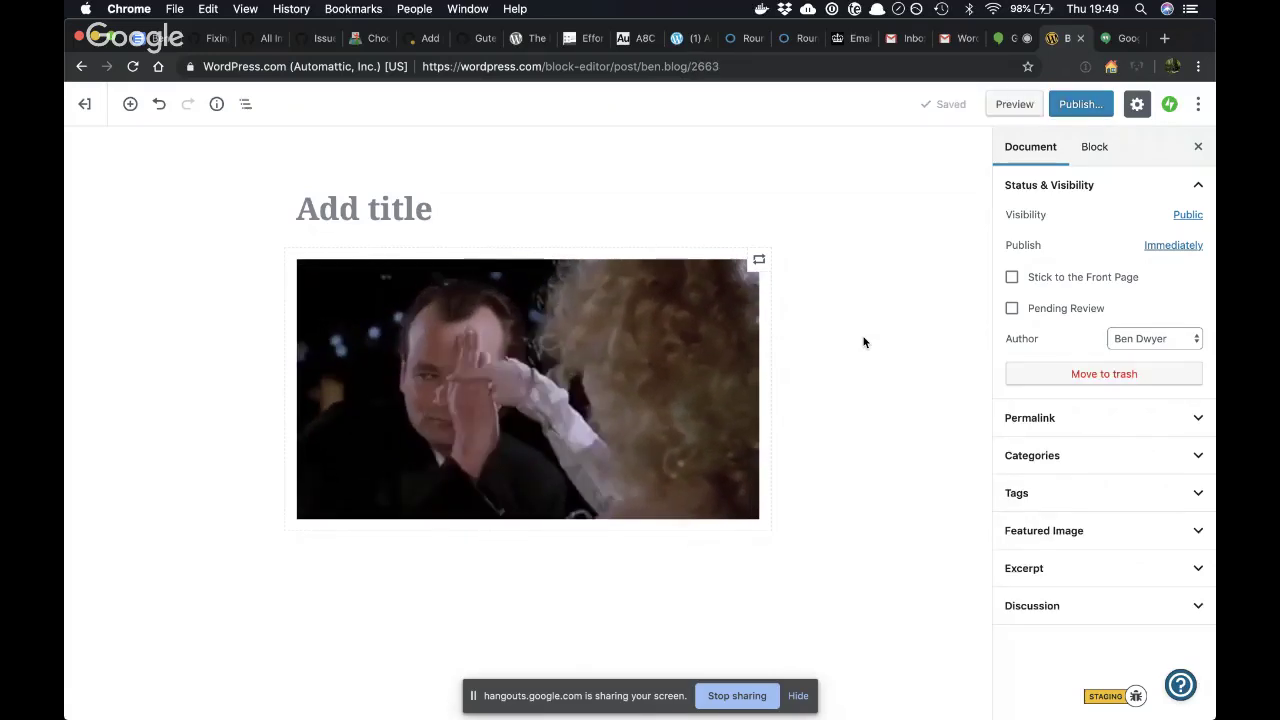
{"action": "left_click", "coordinate": [86, 106]}
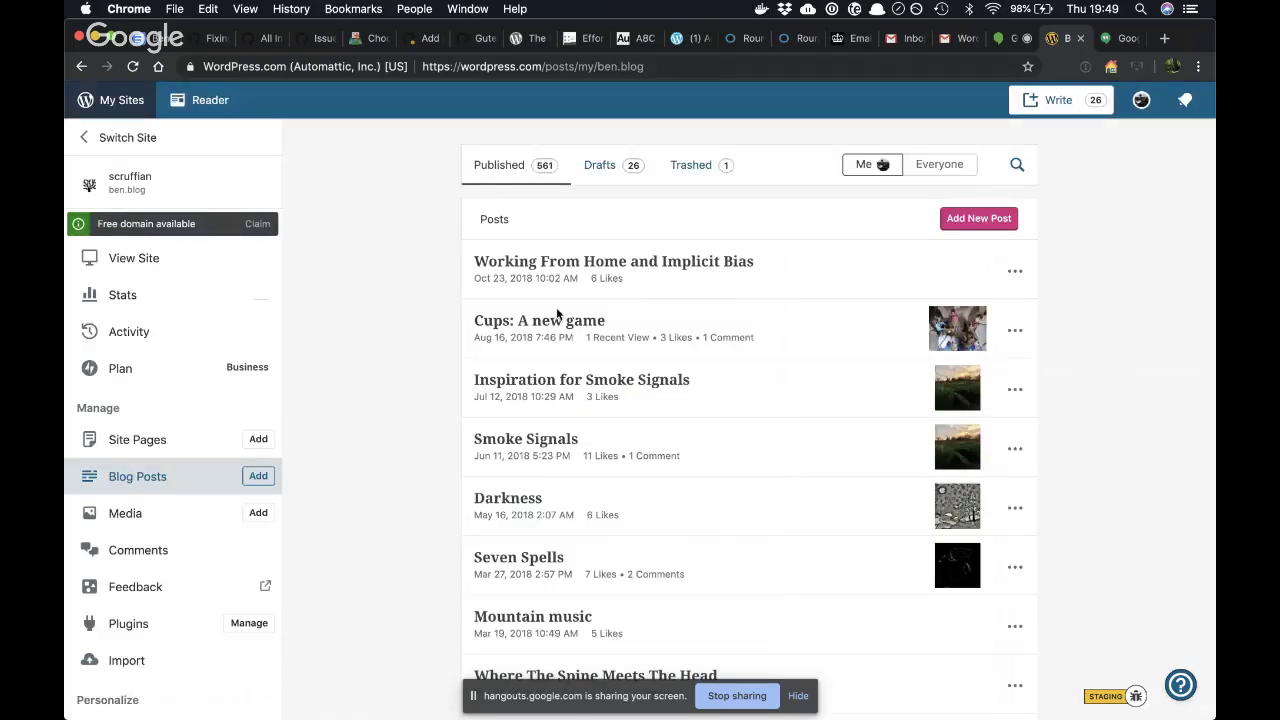
- Open the 'An Introduction To Gutenberg' draft, then stop screen sharing in Hangouts On Air
{"action": "left_click", "coordinate": [597, 167]}
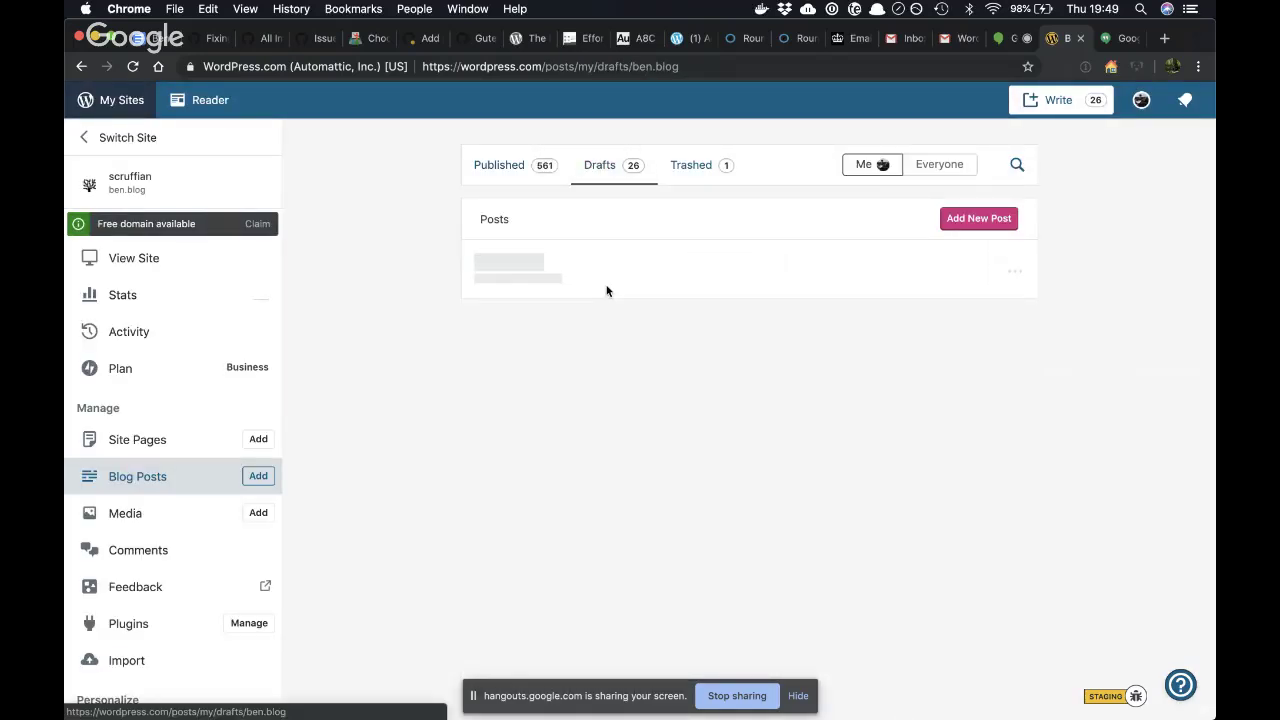
{"action": "left_click", "coordinate": [546, 322]}
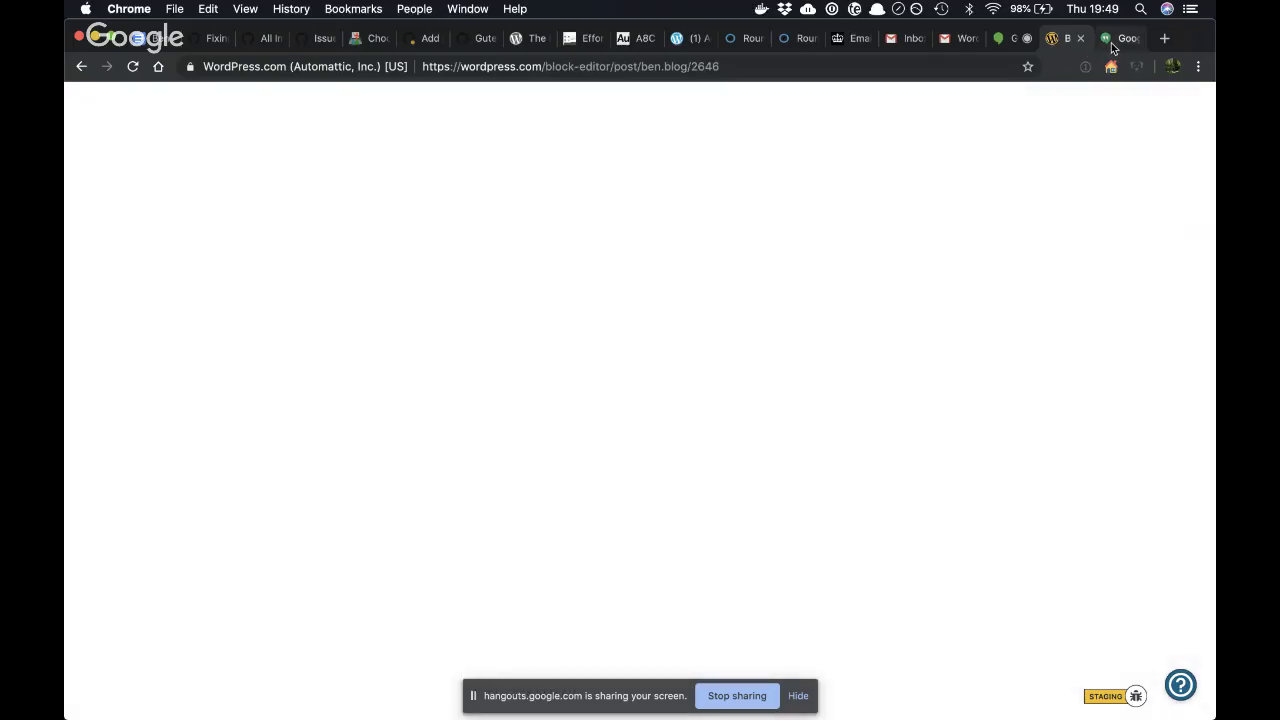
{"action": "left_click", "coordinate": [1120, 38]}
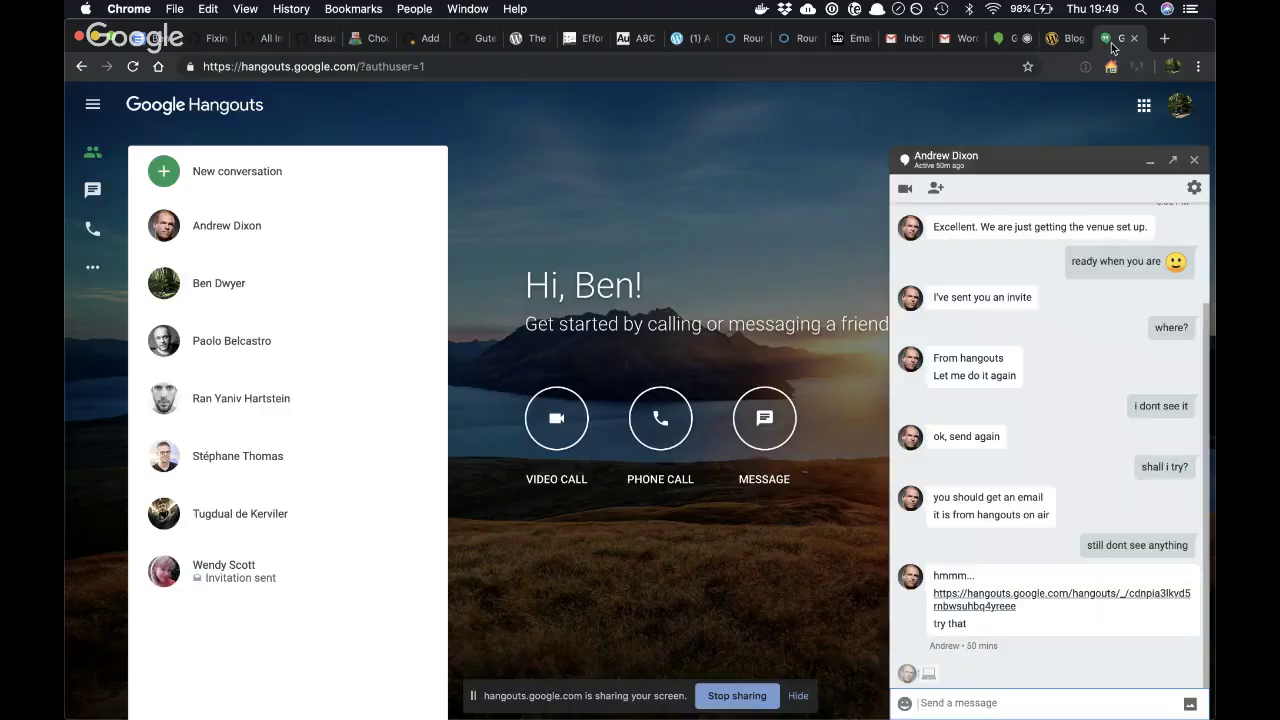
{"action": "left_click", "coordinate": [1014, 38]}
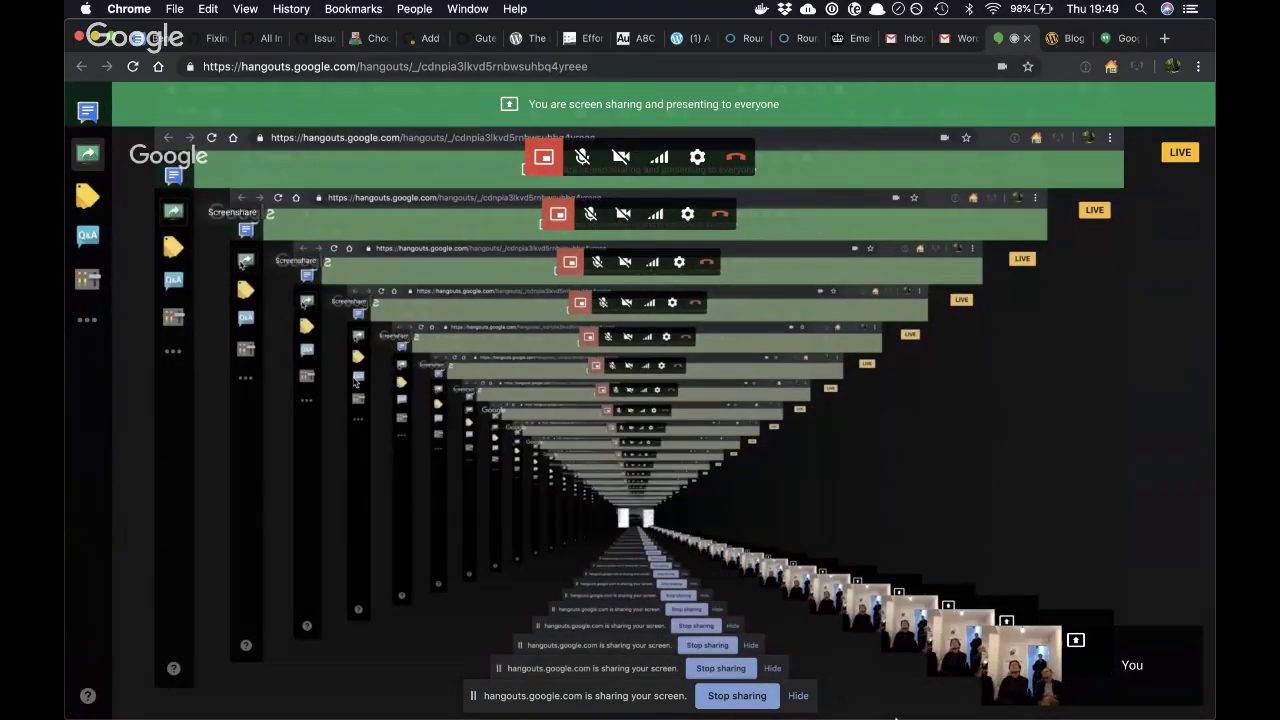
{"action": "left_click", "coordinate": [756, 698]}
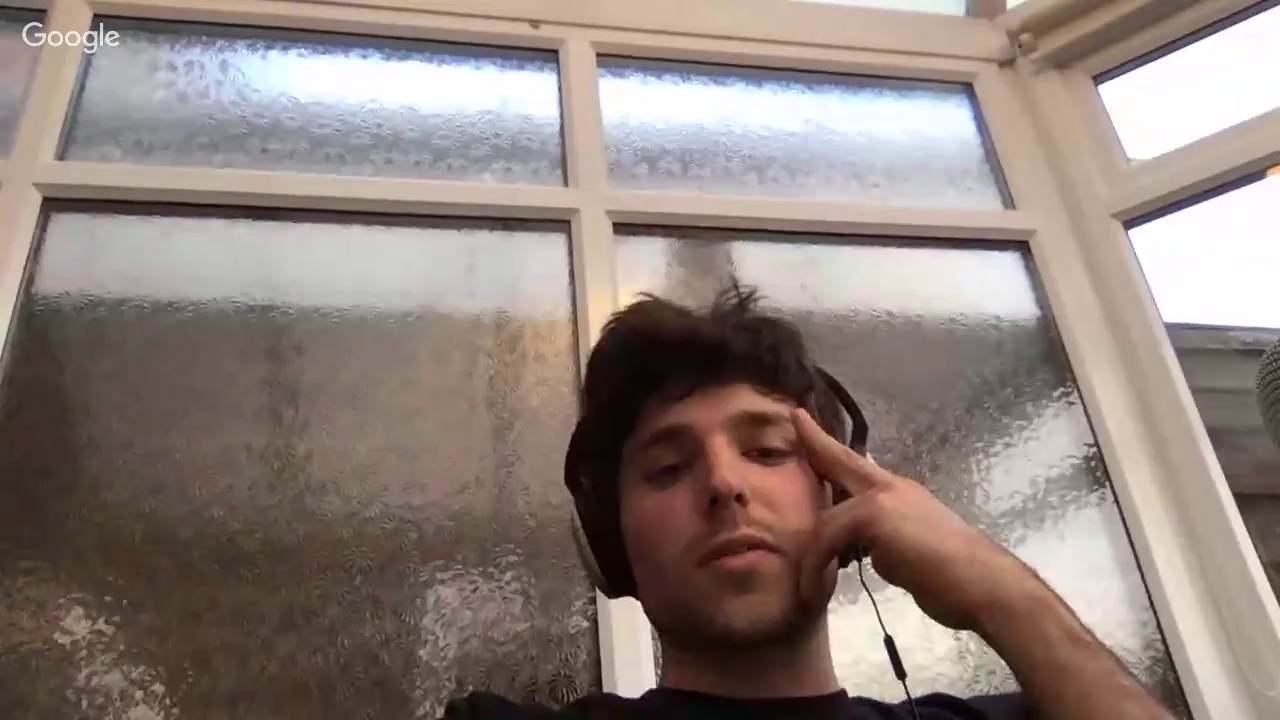